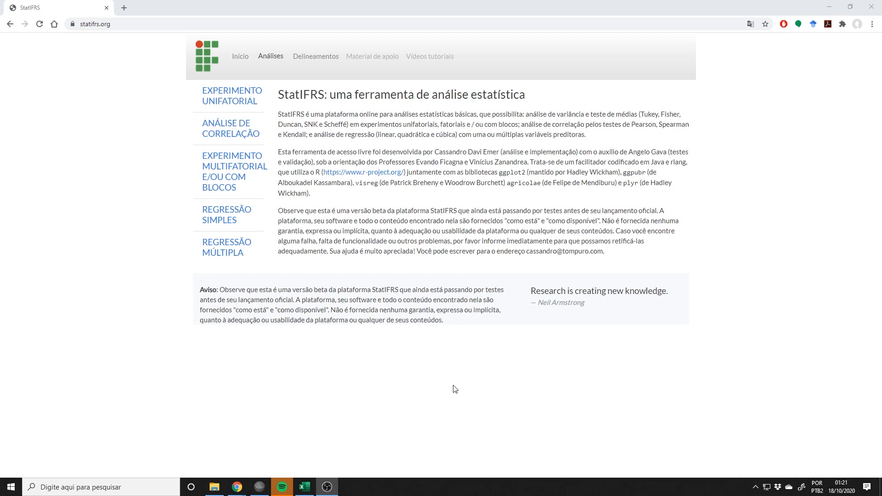
# - Open the Regressão Simples analysis, and in Excel copy the Dose and kg data in A1:B33 of Planilha1
pyautogui.click(220, 214)
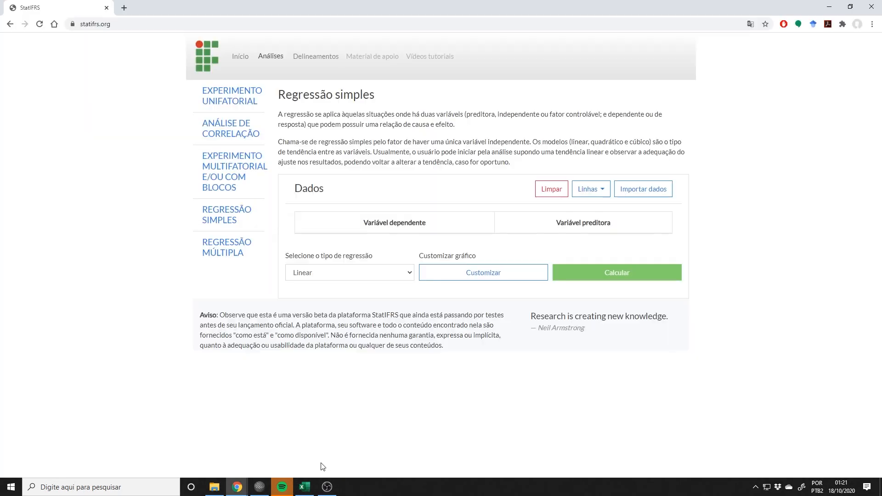
pyautogui.click(306, 486)
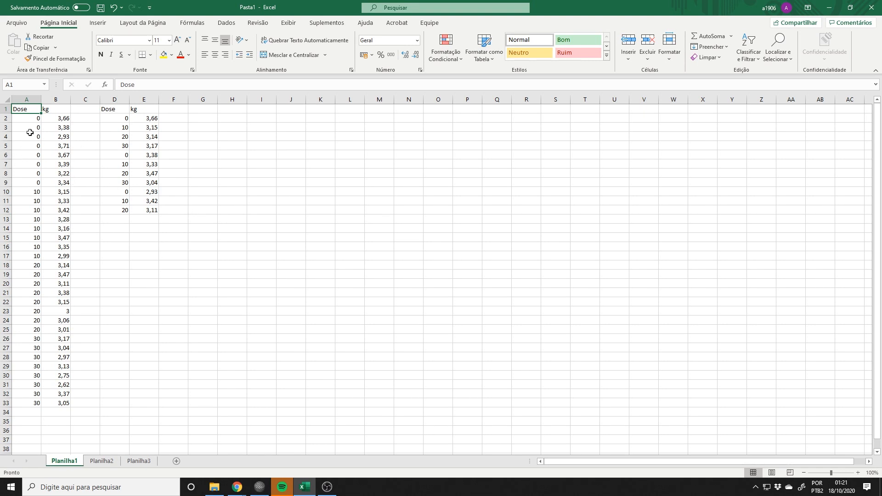
pyautogui.moveTo(29, 108); pyautogui.dragTo(63, 404)
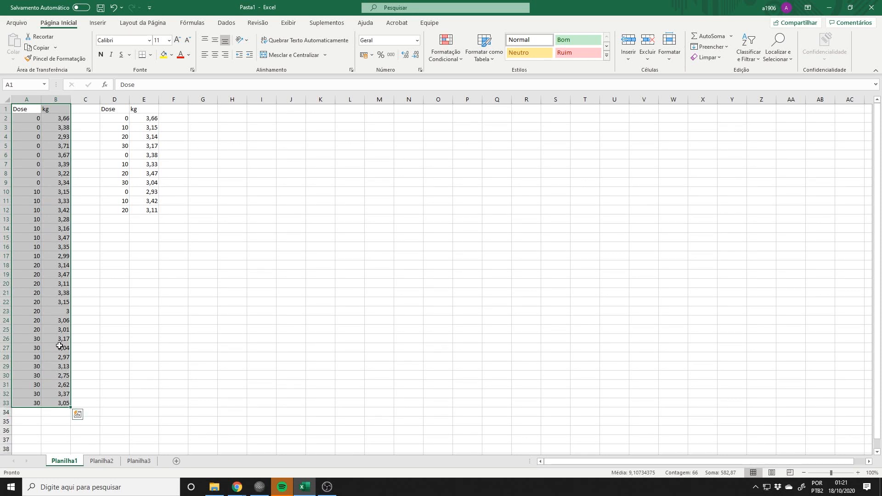
pyautogui.rightClick(54, 274)
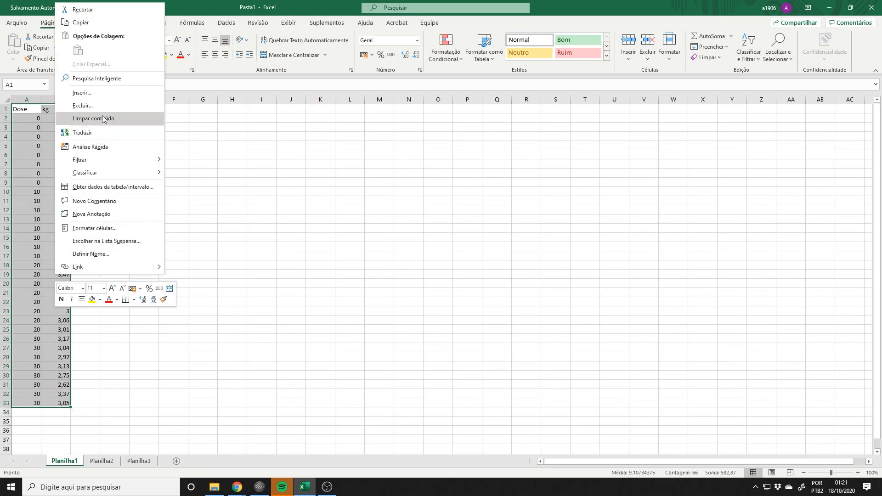
pyautogui.click(87, 23)
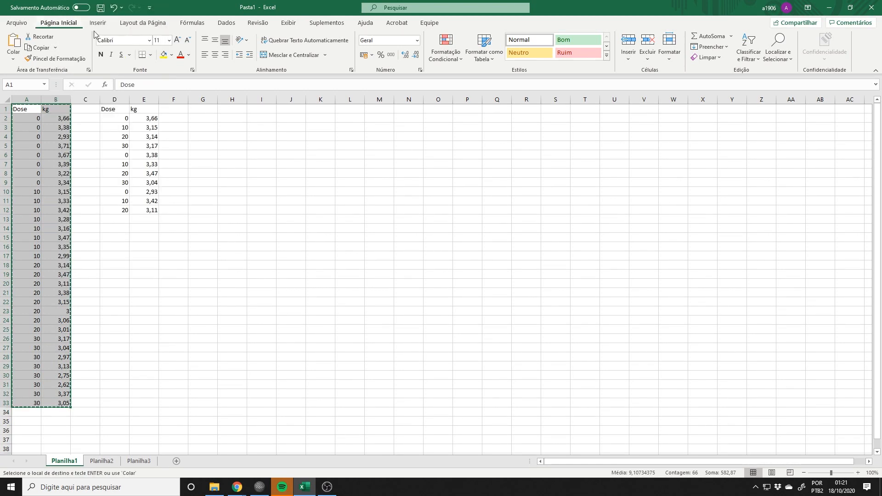
pyautogui.click(260, 237)
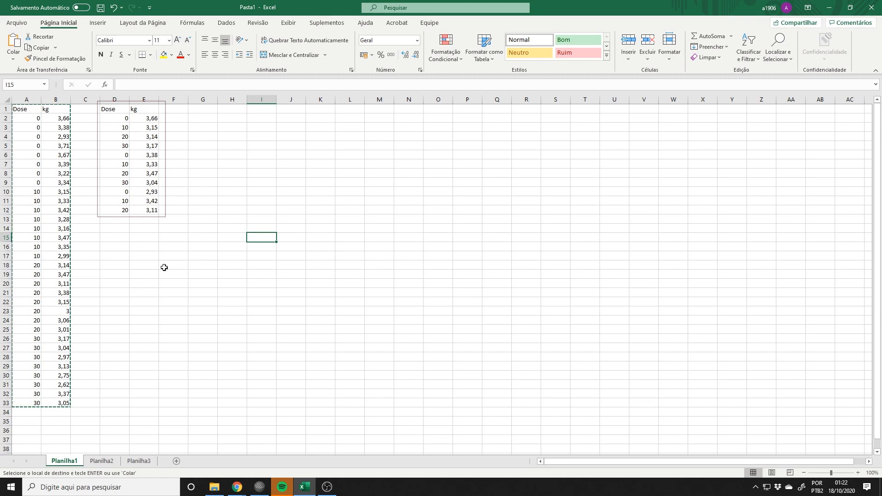
# - Examine how the Dose and kg data are laid out on Planilha2 and Planilha3
pyautogui.click(101, 461)
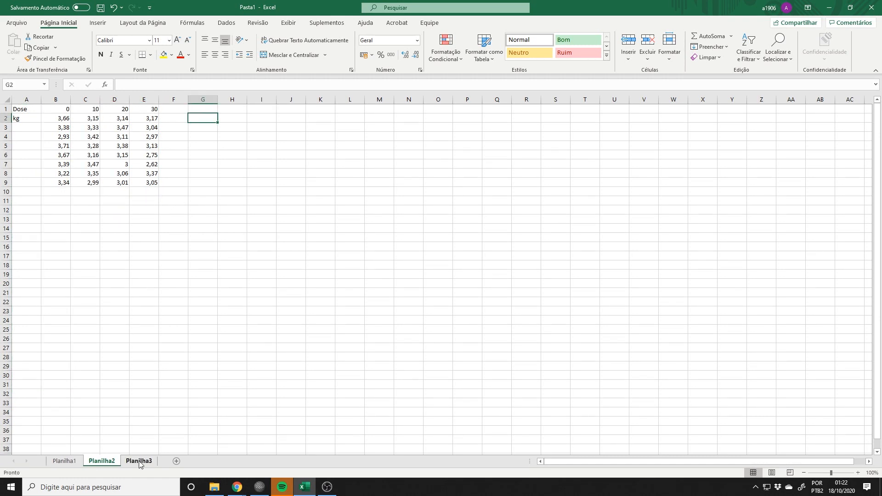
pyautogui.click(138, 461)
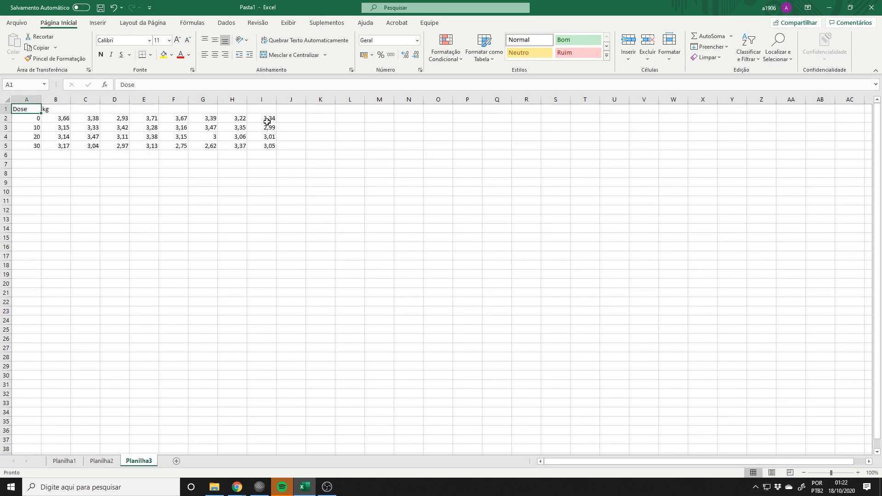
pyautogui.click(100, 461)
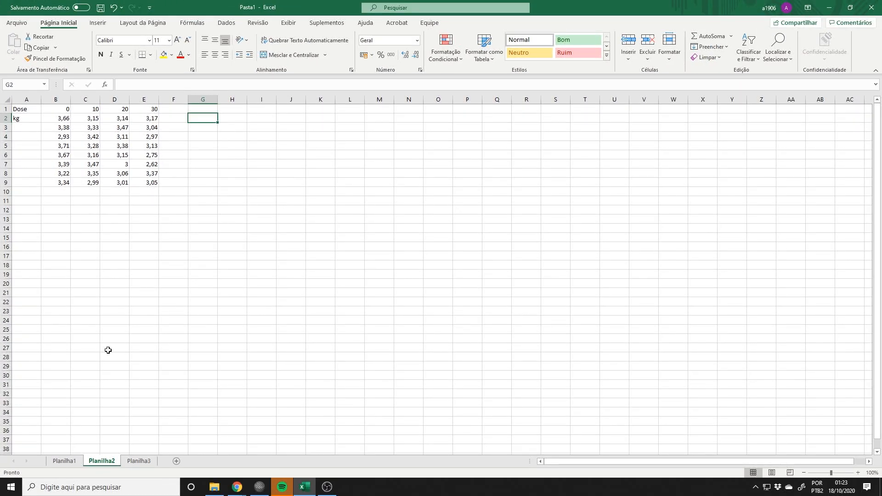
# - Copy the Dose and kg table A1:I5 on Planilha3 and paste it transposed starting at cell A8
pyautogui.click(140, 462)
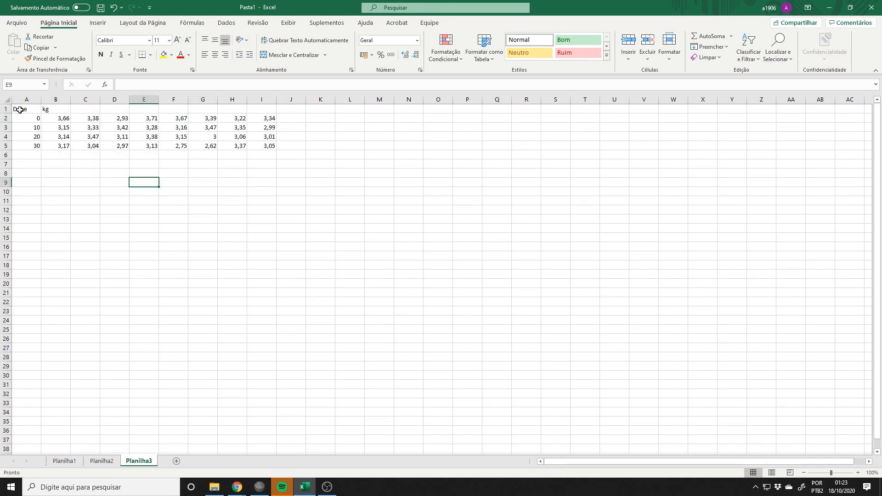
pyautogui.moveTo(21, 118); pyautogui.dragTo(261, 147)
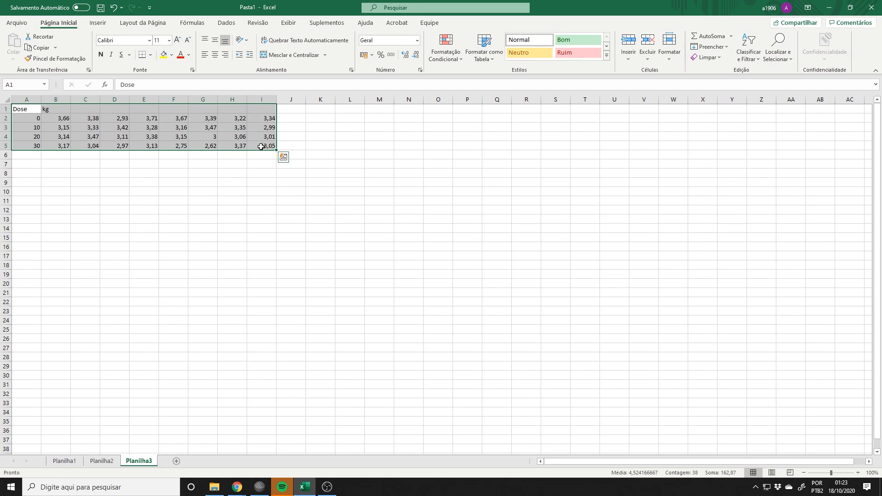
pyautogui.hotkey('ctrl', 'c')
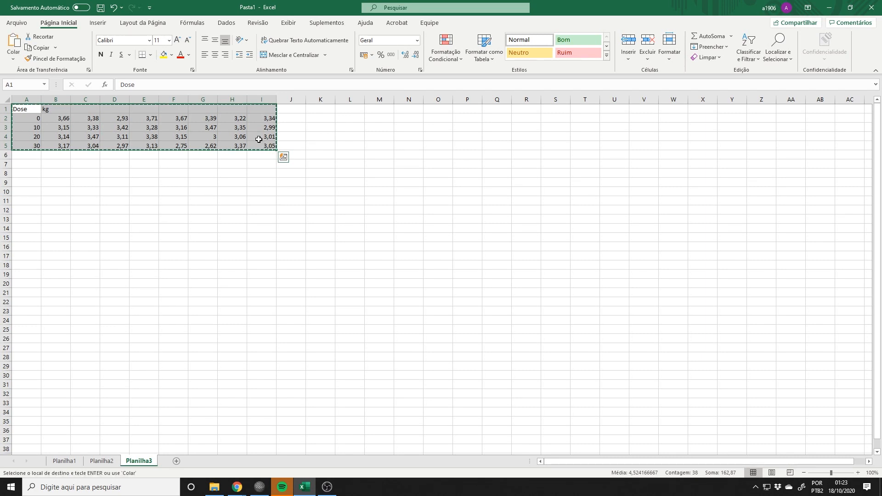
pyautogui.rightClick(260, 140)
pyautogui.click(281, 159)
pyautogui.click(31, 173)
pyautogui.rightClick(31, 173)
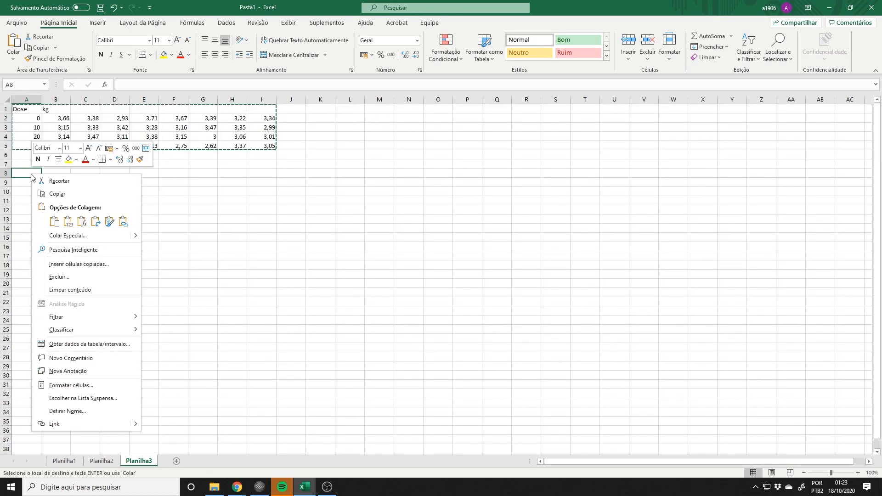
pyautogui.click(95, 222)
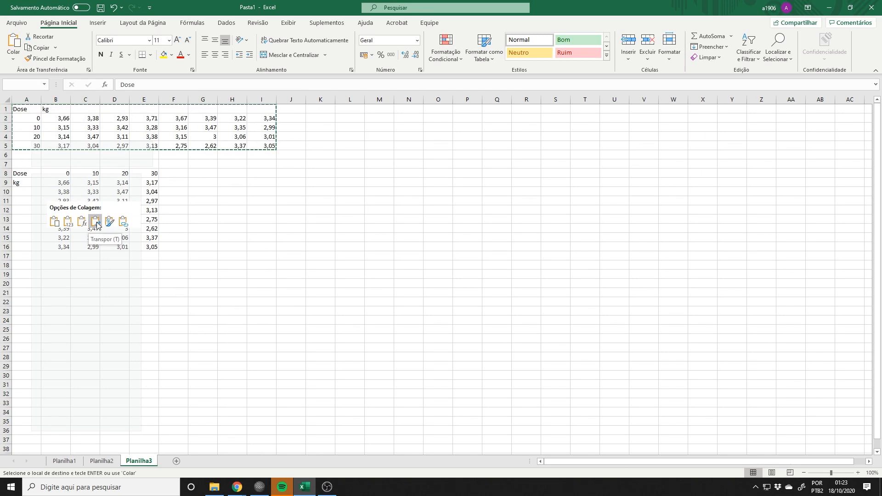
pyautogui.click(224, 233)
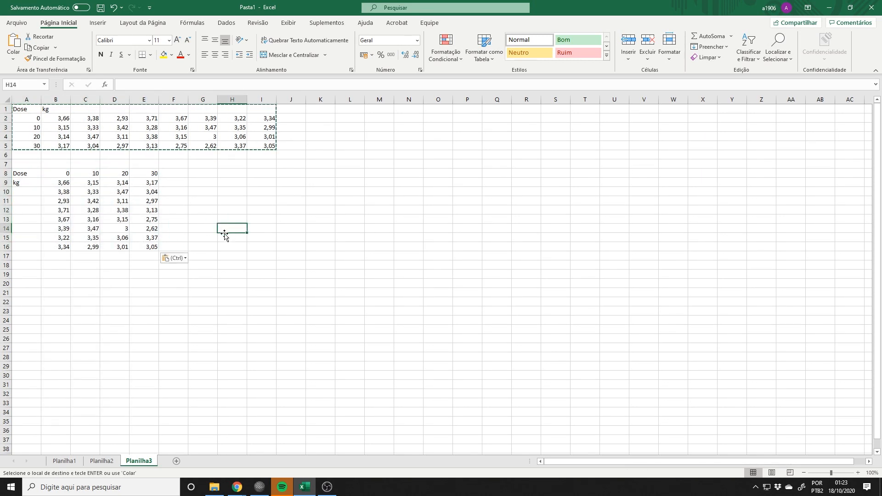
# - Enter the headers Dose in G1 and kg in H1 on Planilha2
pyautogui.click(102, 461)
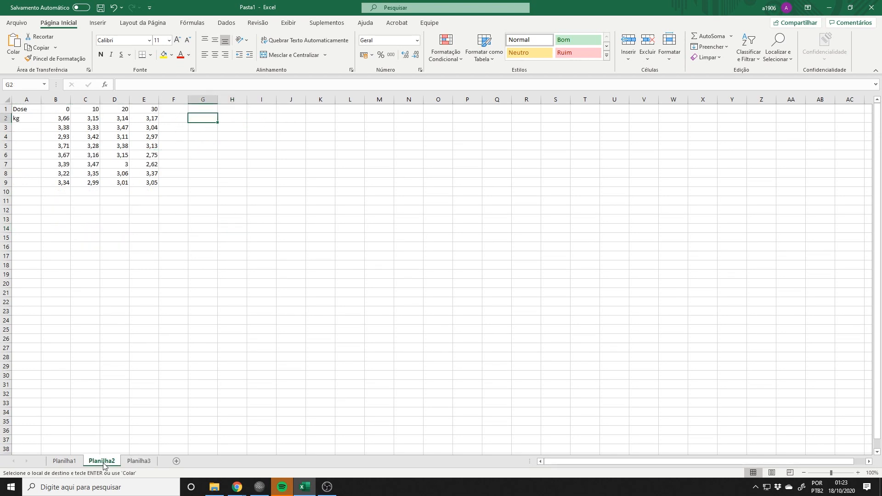
pyautogui.click(138, 461)
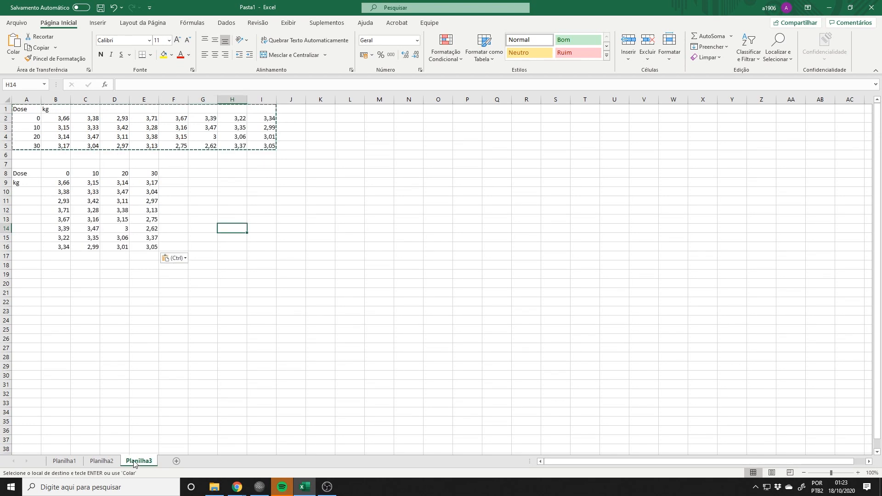
pyautogui.click(102, 462)
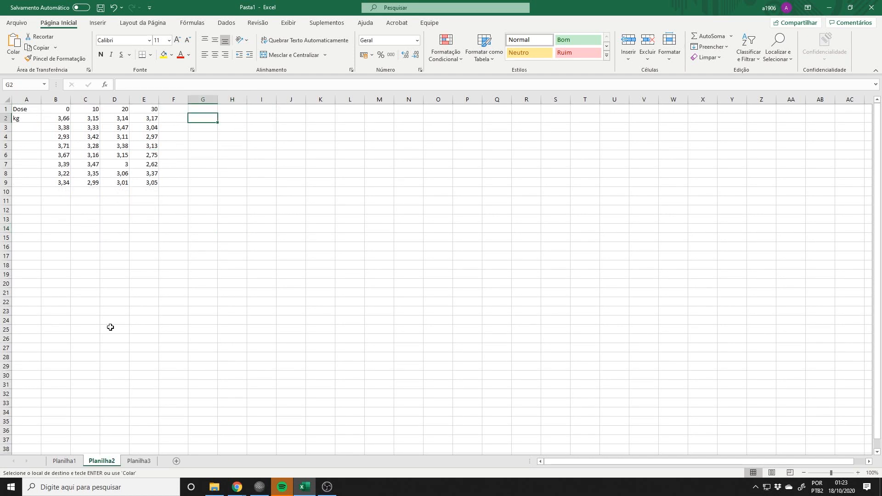
pyautogui.click(175, 208)
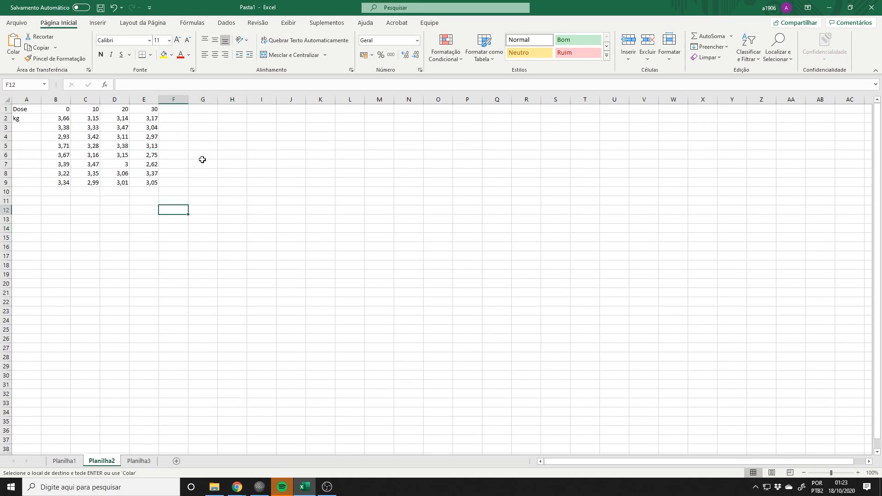
pyautogui.click(199, 108)
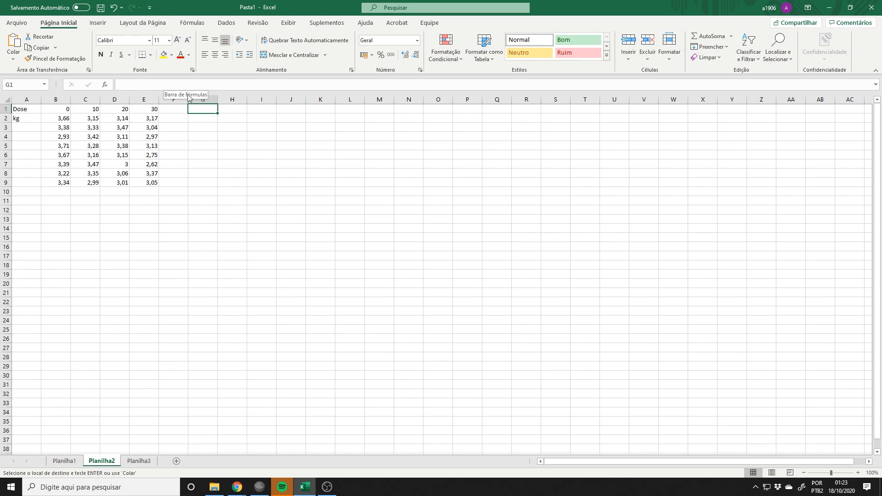
pyautogui.write('Dose')
pyautogui.press('Tab')
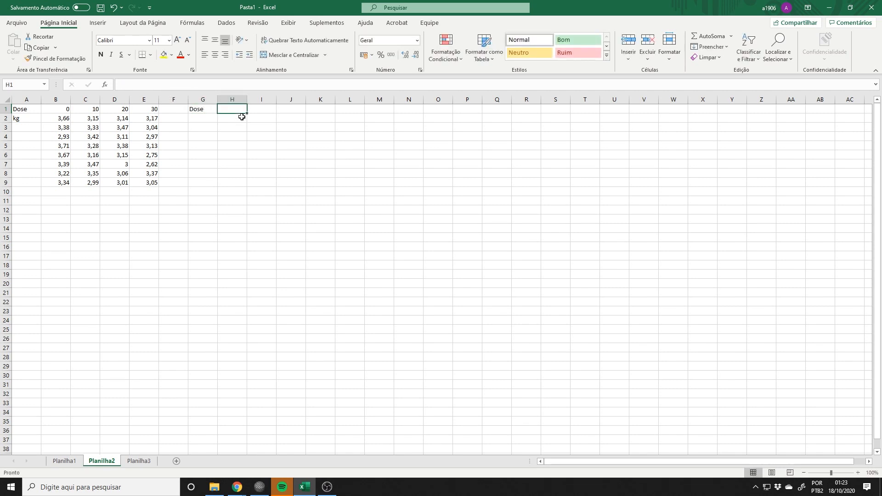
pyautogui.write('kg')
pyautogui.press('Return')
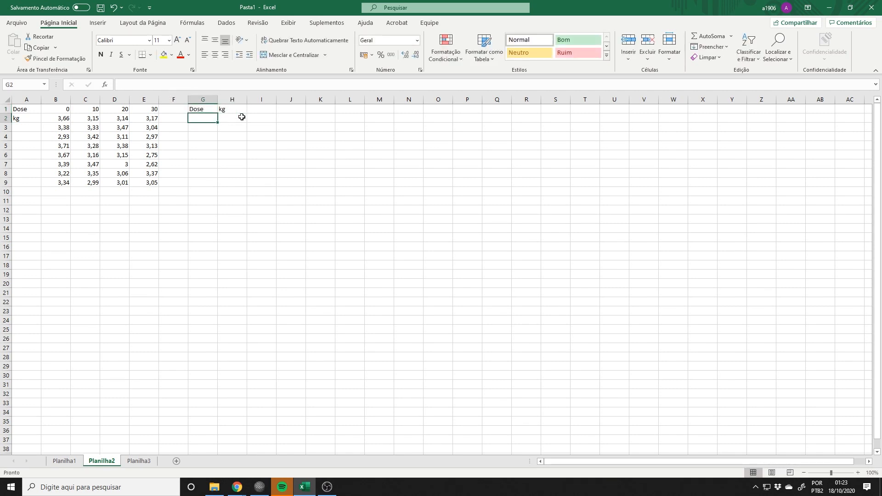
# - Fill G2:G9 with dose 0 by entering =SEQUÊNCIA(8;1;0;0) in G2
pyautogui.write('=seq')
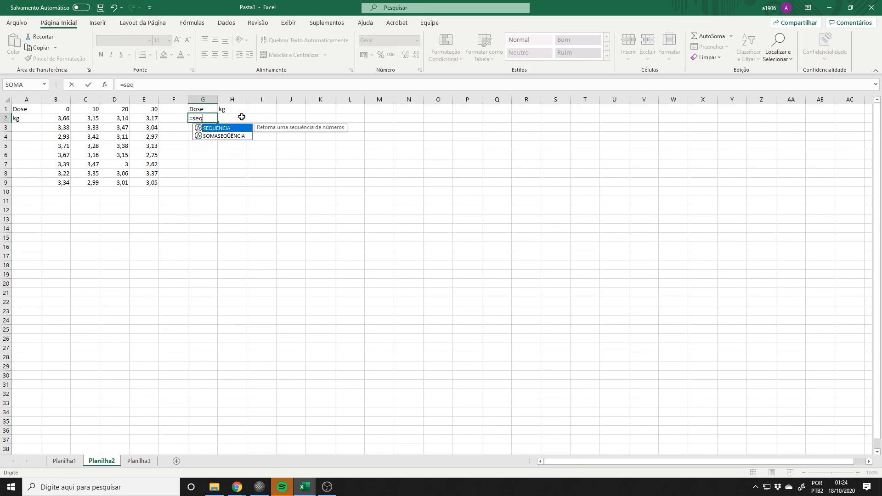
pyautogui.press('Tab')
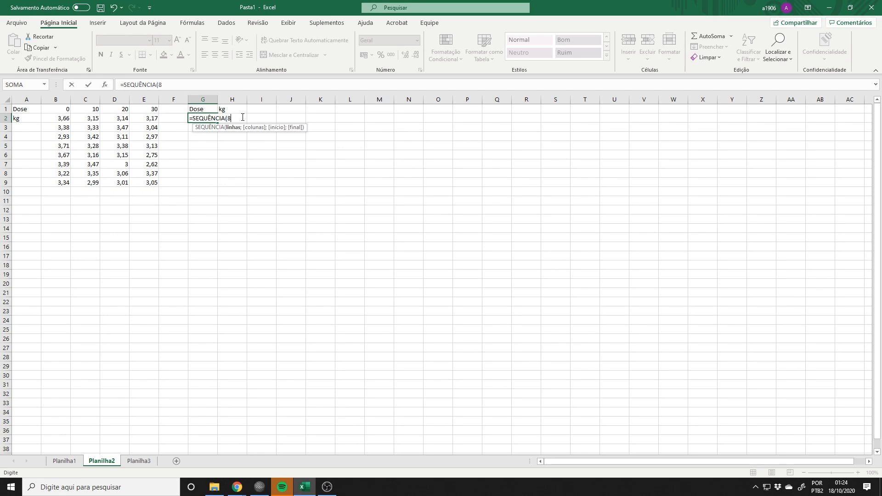
pyautogui.write('8;1;0;0)')
pyautogui.press('Return')
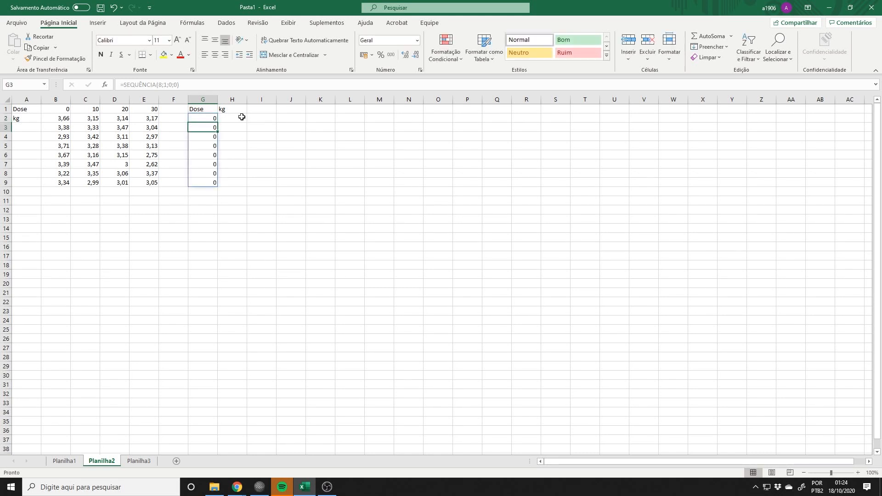
# - Copy the sequence formula from G2 to G10 and change its start value to 10, giving =SEQUÊNCIA(8;1;10;0)
pyautogui.press('Up')
pyautogui.hotkey('ctrl', 'c')
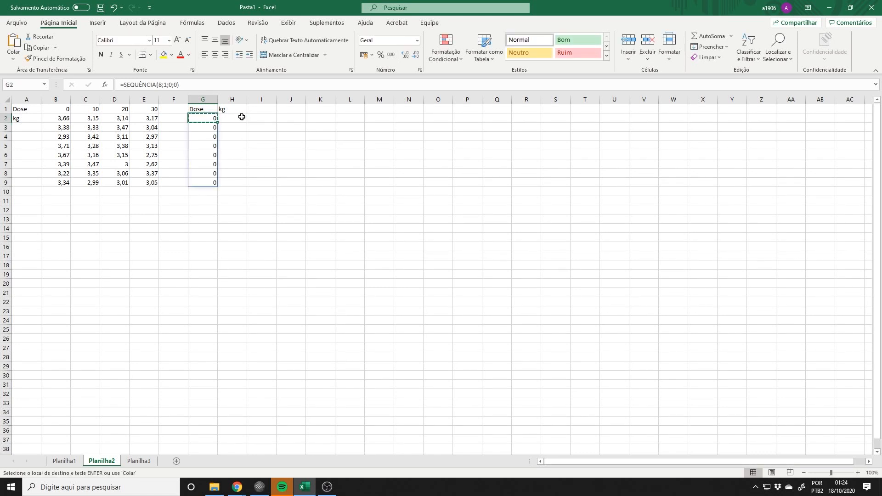
pyautogui.press('Down')
pyautogui.press('Down')
pyautogui.press('Down')
pyautogui.press('Down')
pyautogui.press('Down')
pyautogui.press('Down')
pyautogui.press('Down')
pyautogui.press('Down')
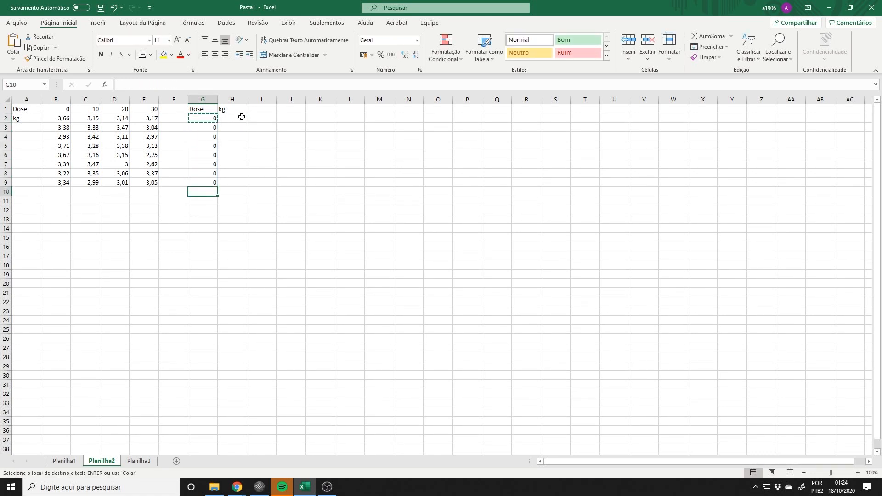
pyautogui.hotkey('ctrl', 'v')
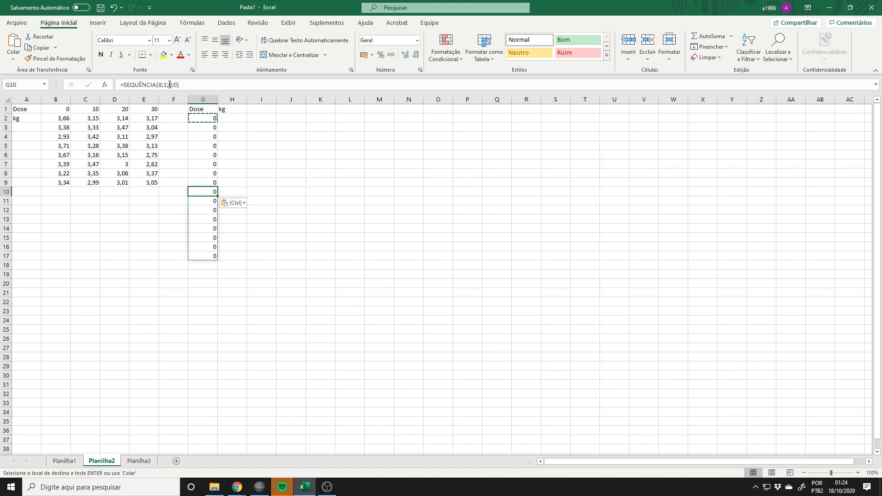
pyautogui.click(171, 87)
pyautogui.write('1')
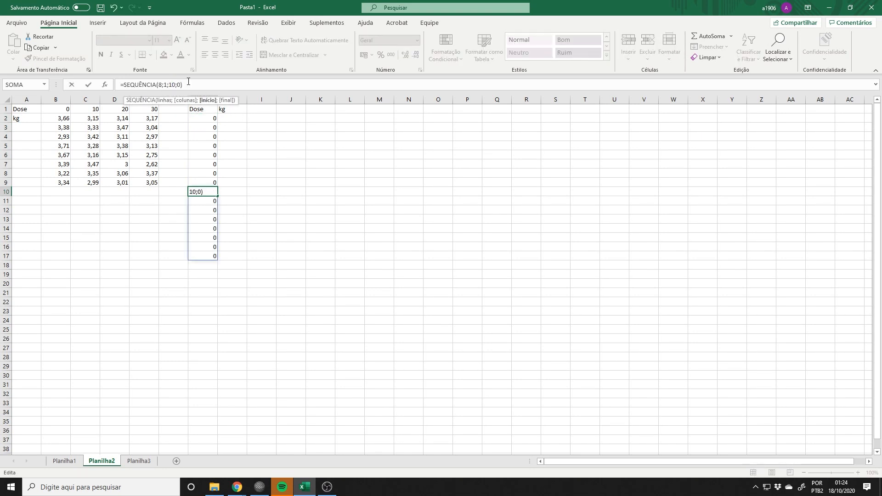
pyautogui.press('Return')
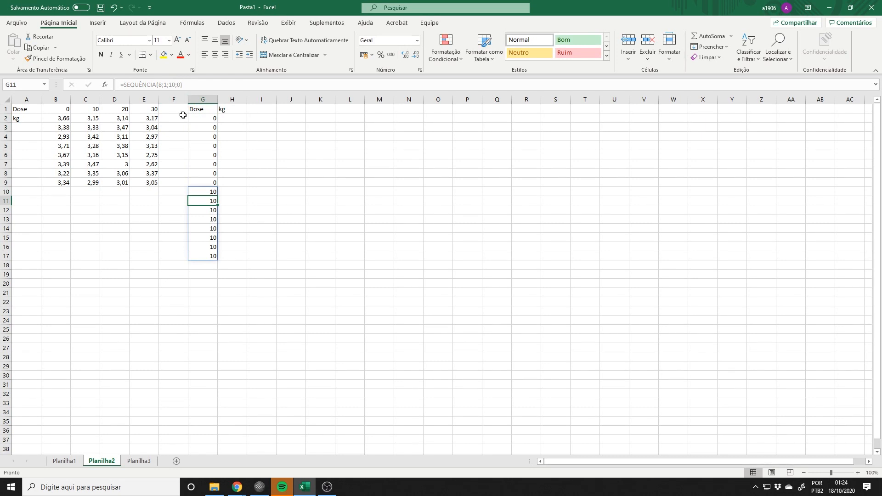
# - Copy the sequence formula from G10 to G18 and change its start value to 20, giving =SEQUÊNCIA(8;1;20;0)
pyautogui.click(201, 266)
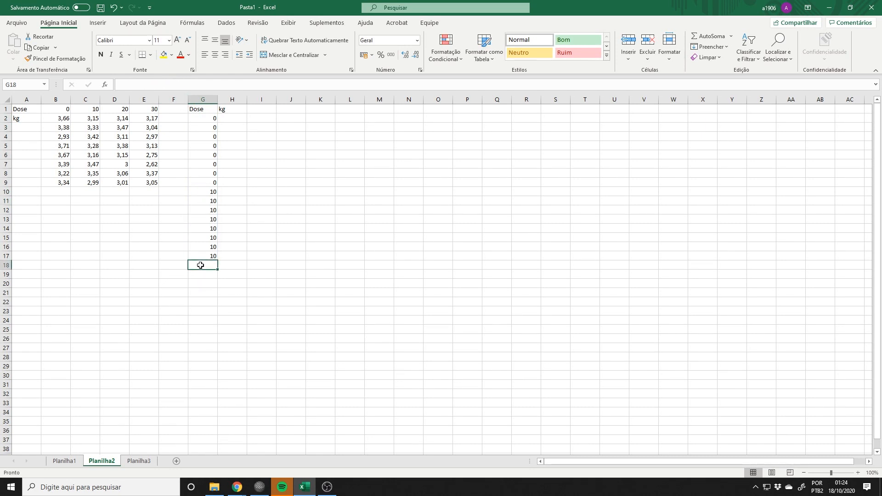
pyautogui.click(210, 181)
pyautogui.click(202, 194)
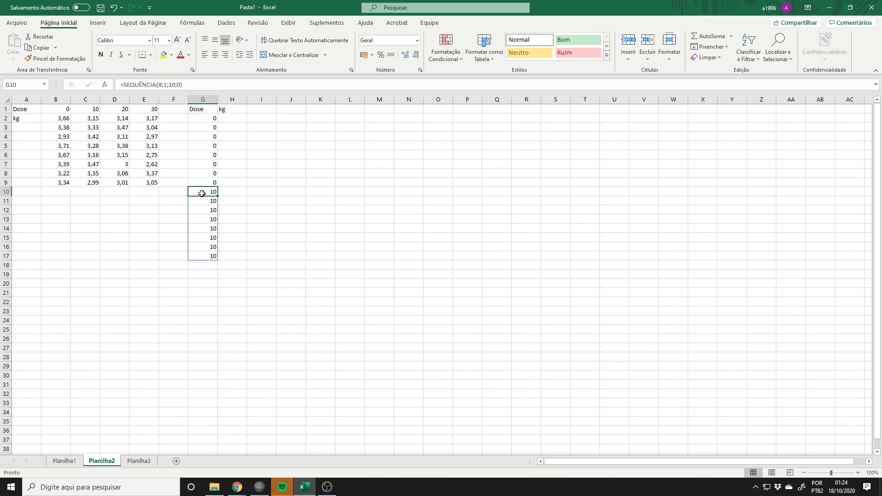
pyautogui.hotkey('ctrl', 'c')
pyautogui.click(201, 265)
pyautogui.hotkey('ctrl', 'v')
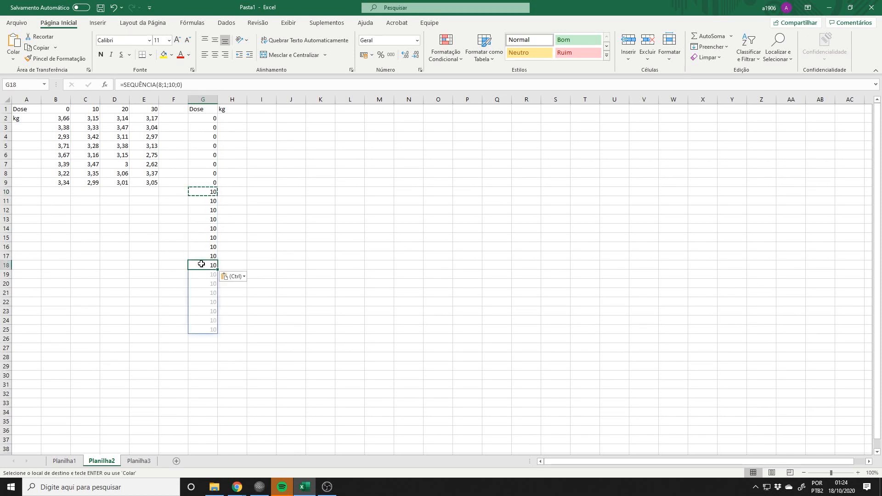
pyautogui.click(171, 84)
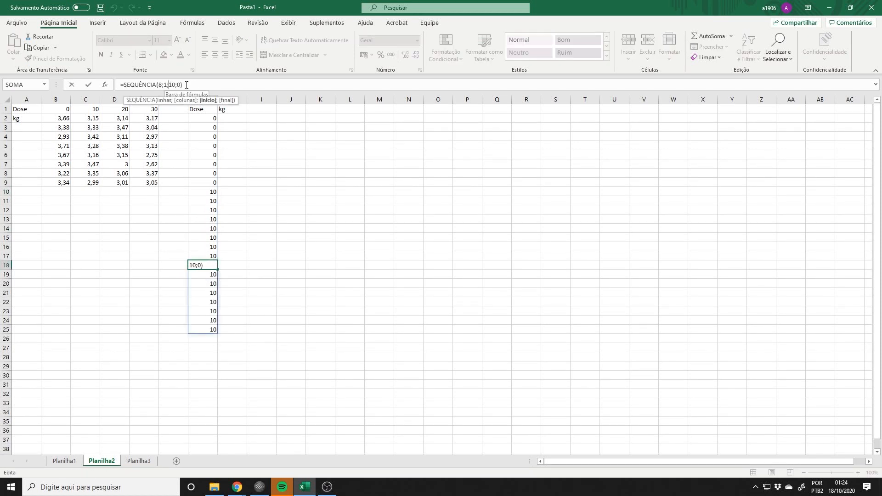
pyautogui.press('BackSpace')
pyautogui.write('2')
pyautogui.press('Return')
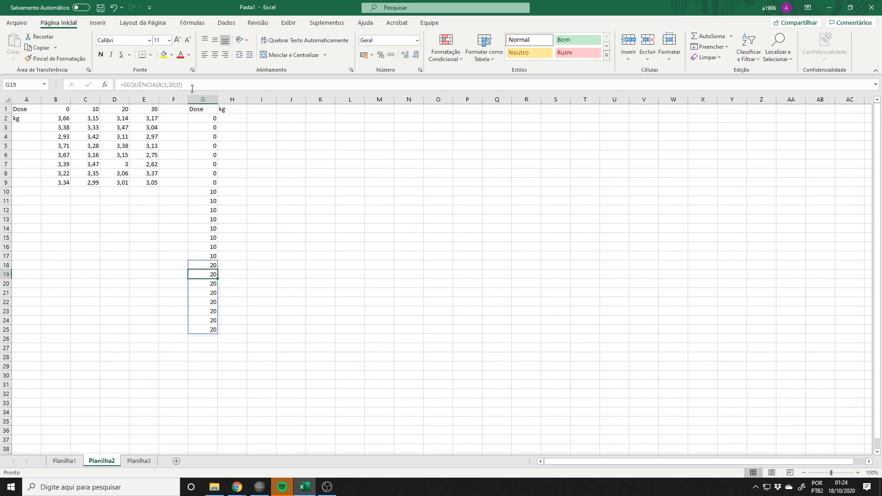
# - Copy the sequence formula from G18 to G26 and change its start value to 30, giving =SEQUÊNCIA(8;1;30;0)
pyautogui.click(201, 338)
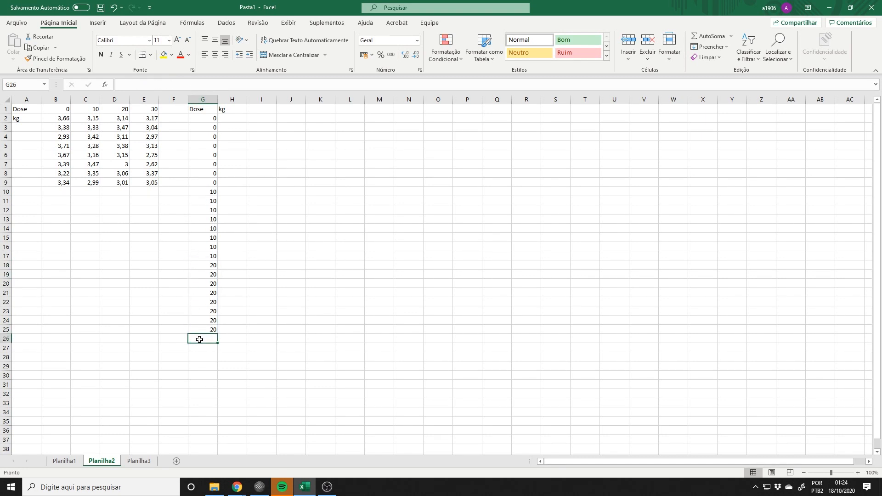
pyautogui.click(208, 266)
pyautogui.hotkey('ctrl', 'c')
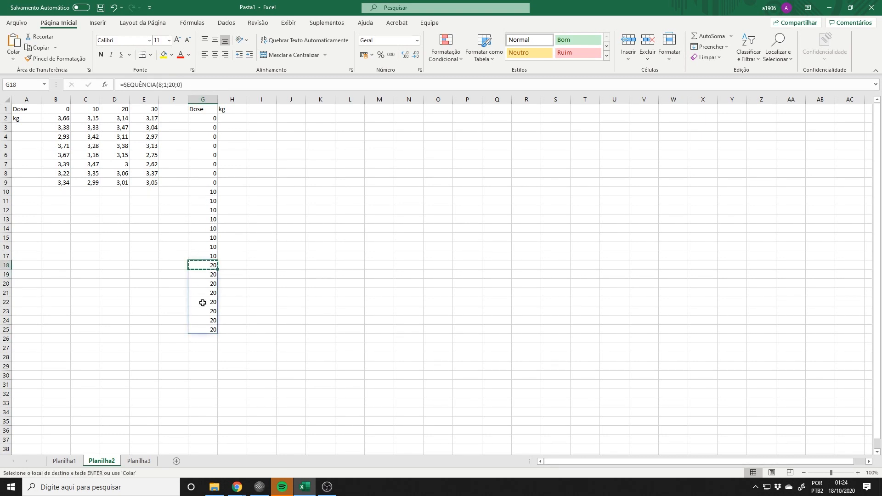
pyautogui.click(197, 339)
pyautogui.hotkey('ctrl', 'v')
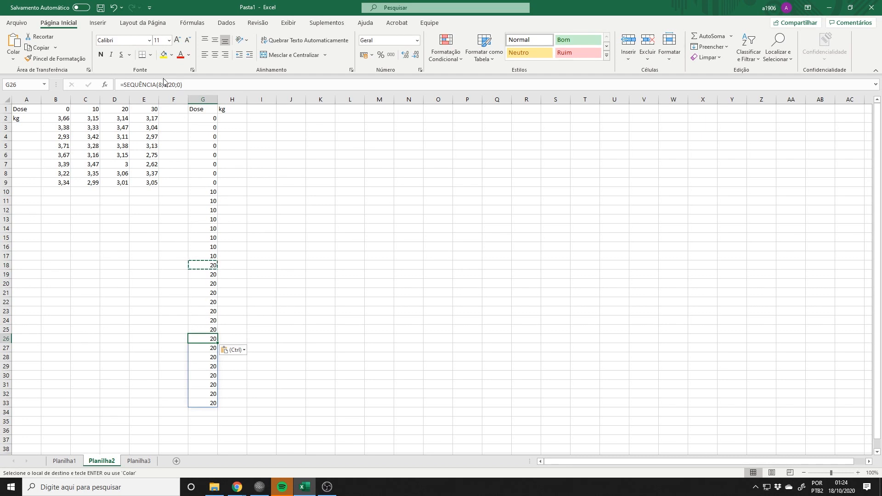
pyautogui.click(170, 84)
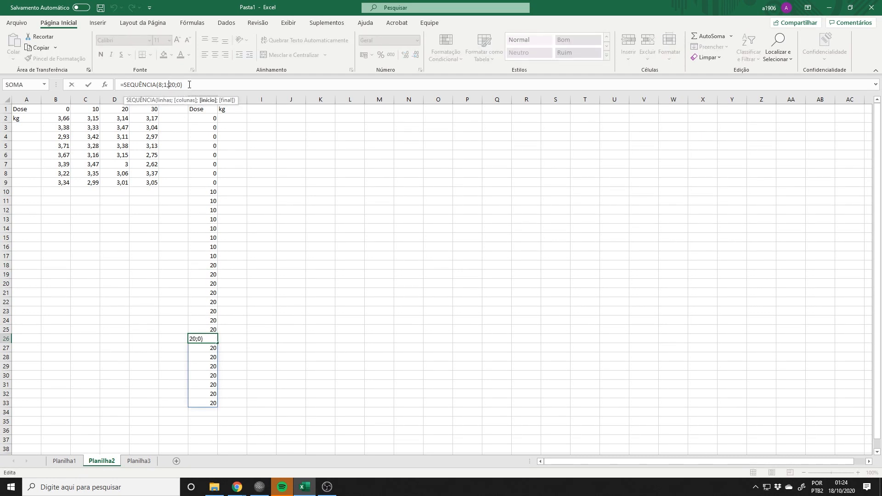
pyautogui.write('3')
pyautogui.press('Delete')
pyautogui.press('Return')
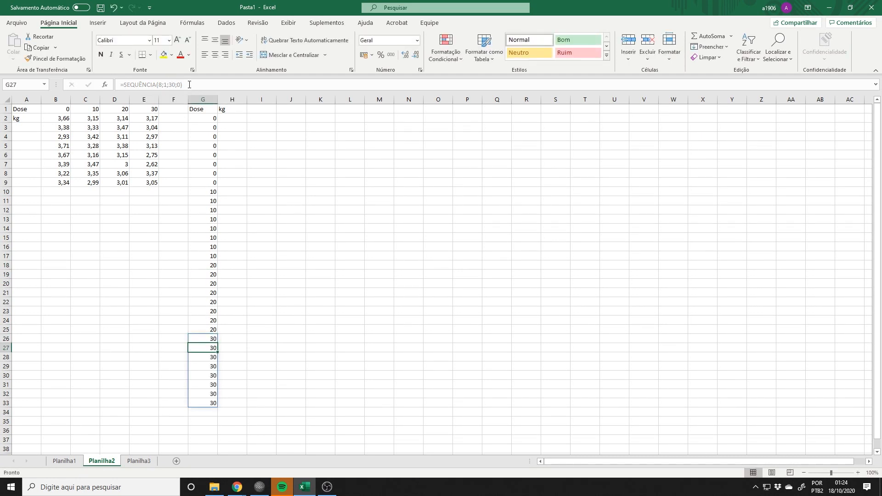
# - Move the kg values from B2:B9, C2:C9, D2:D9 and E2:E9 into column H, stacked in order from H2 to H33
pyautogui.moveTo(54, 119); pyautogui.dragTo(62, 183)
pyautogui.moveTo(71, 153); pyautogui.dragTo(241, 159)
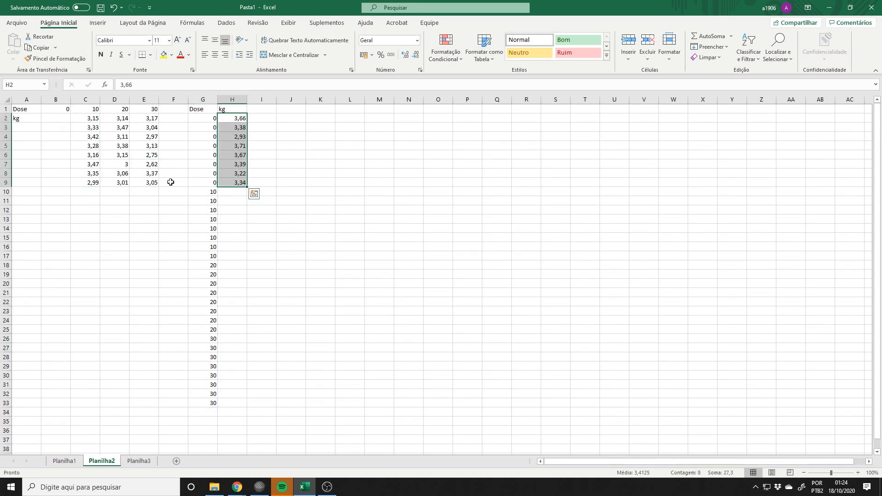
pyautogui.moveTo(87, 118); pyautogui.dragTo(89, 184)
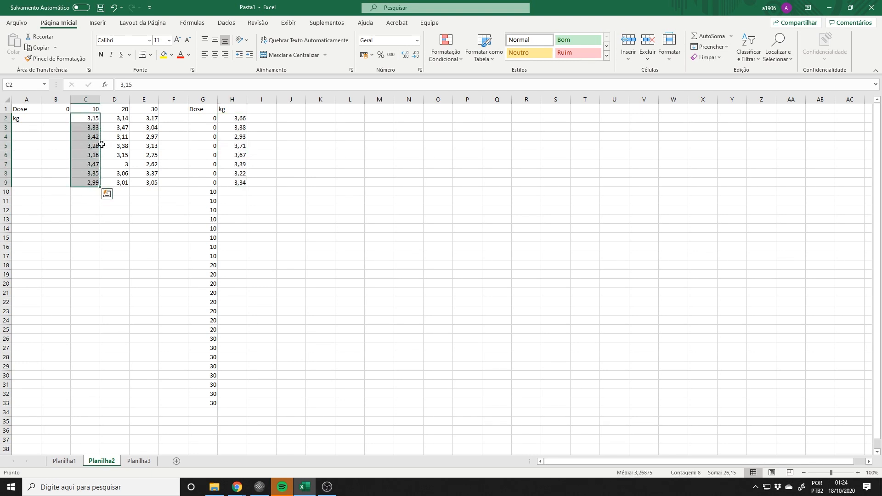
pyautogui.moveTo(100, 146); pyautogui.dragTo(240, 225)
pyautogui.moveTo(115, 119); pyautogui.dragTo(123, 186)
pyautogui.moveTo(129, 149); pyautogui.dragTo(233, 294)
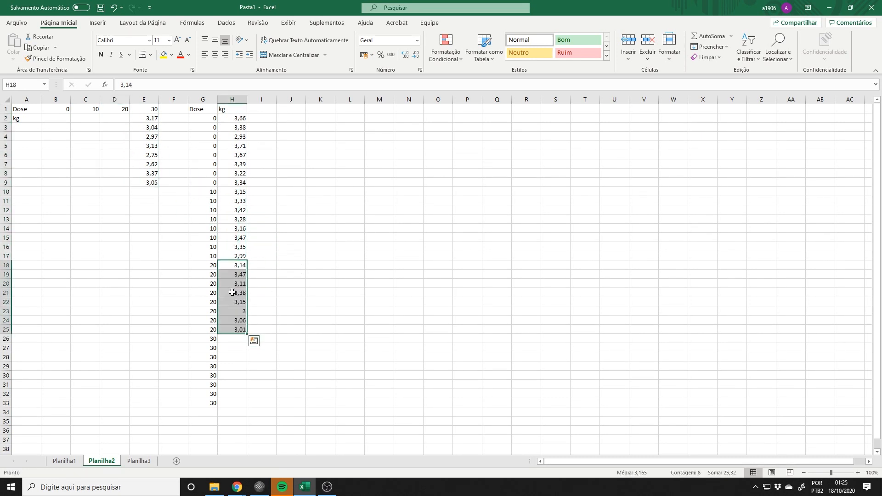
pyautogui.moveTo(146, 118); pyautogui.dragTo(236, 376)
pyautogui.click(321, 348)
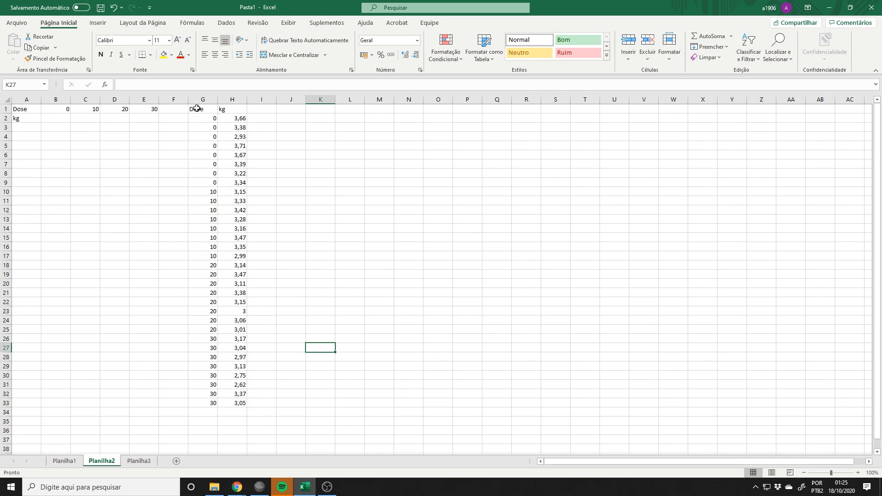
# - Copy the Dose and kg table in G1:H33 and switch to the StatIFRS simple regression page in the browser
pyautogui.moveTo(195, 108); pyautogui.dragTo(240, 405)
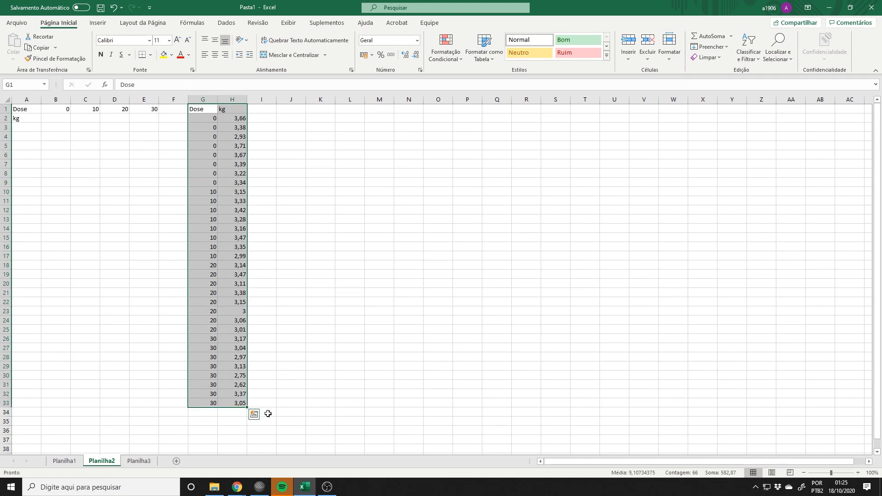
pyautogui.hotkey('ctrl', 'c')
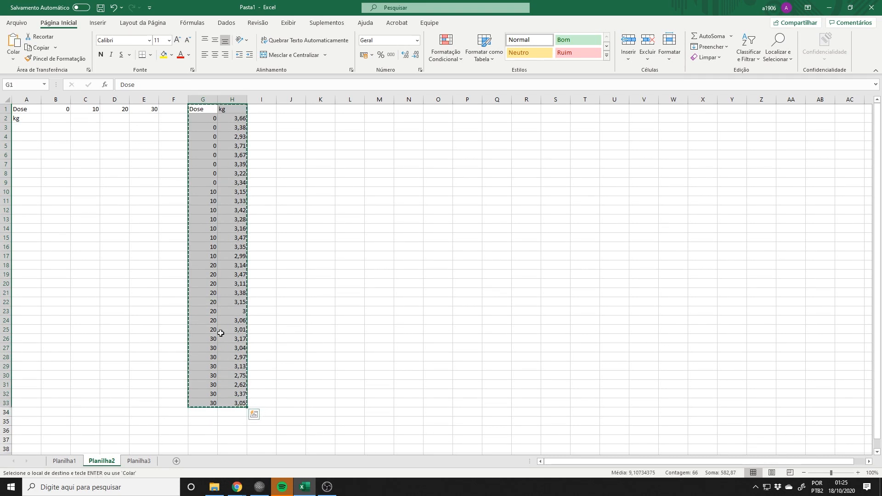
pyautogui.rightClick(228, 327)
pyautogui.click(254, 59)
pyautogui.click(824, 10)
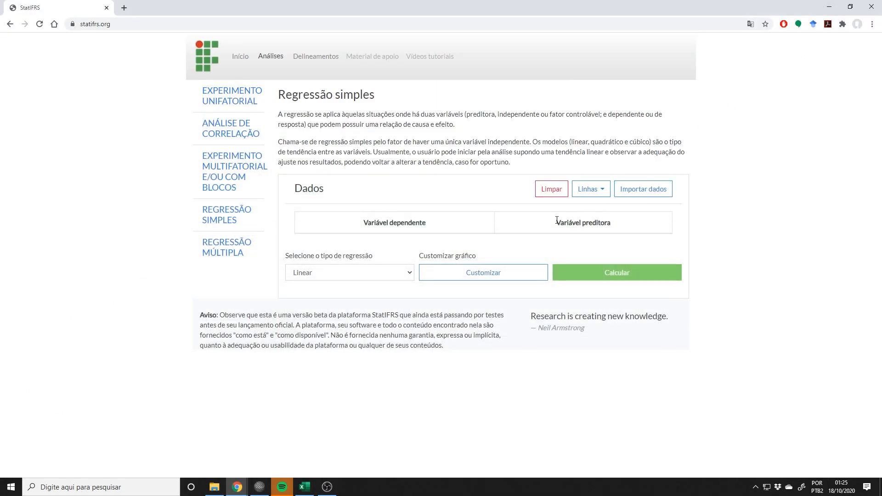
# - Open the data import on the simple regression page and paste the copied table with its header row
pyautogui.click(638, 192)
pyautogui.click(446, 218)
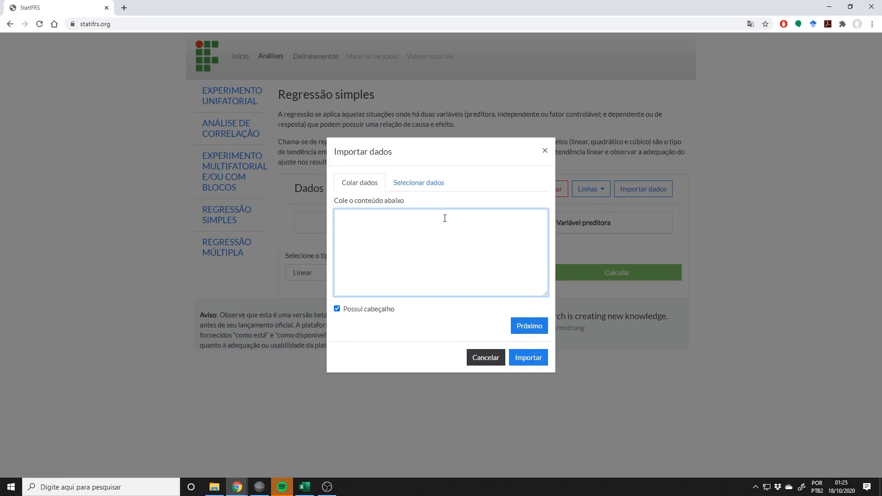
pyautogui.hotkey('ctrl', 'v')
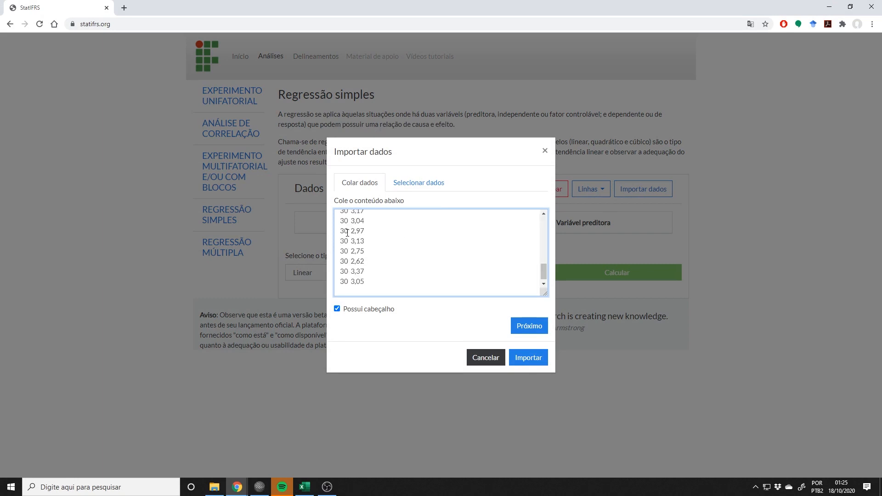
pyautogui.scroll(8, 359, 244)
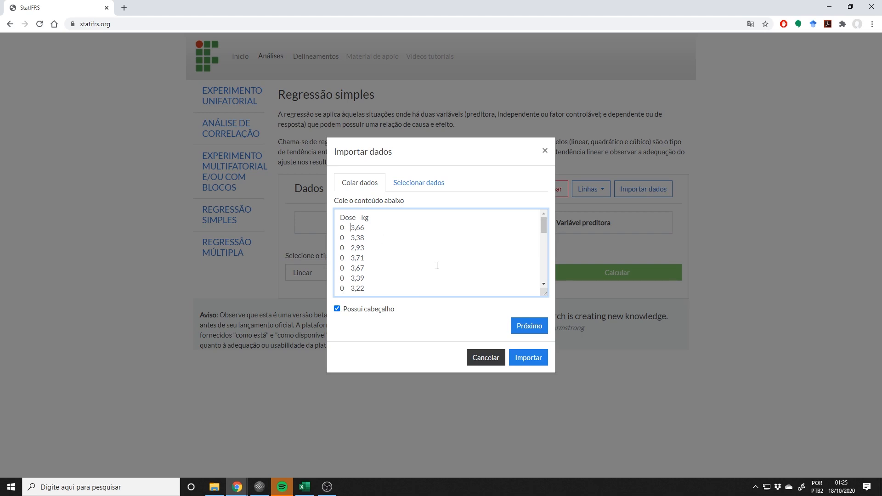
# - Assign Dose as the predictor variable and kg as the dependent variable, and import the data
pyautogui.click(522, 324)
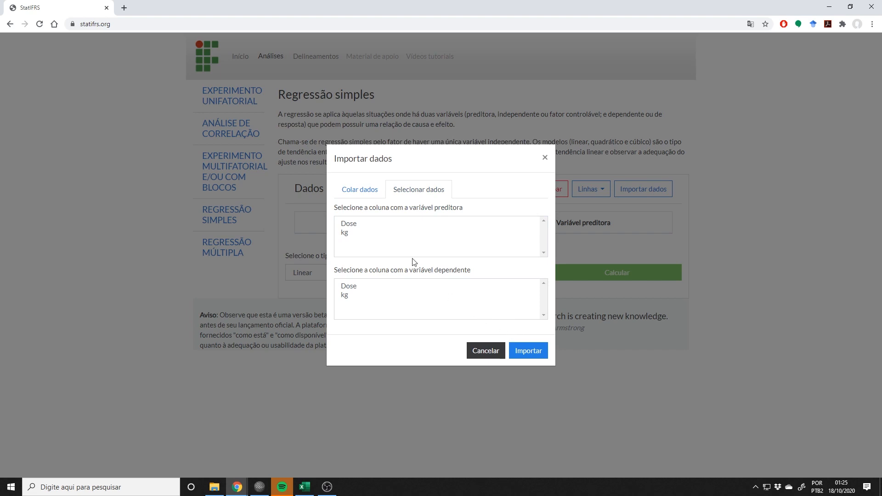
pyautogui.click(352, 227)
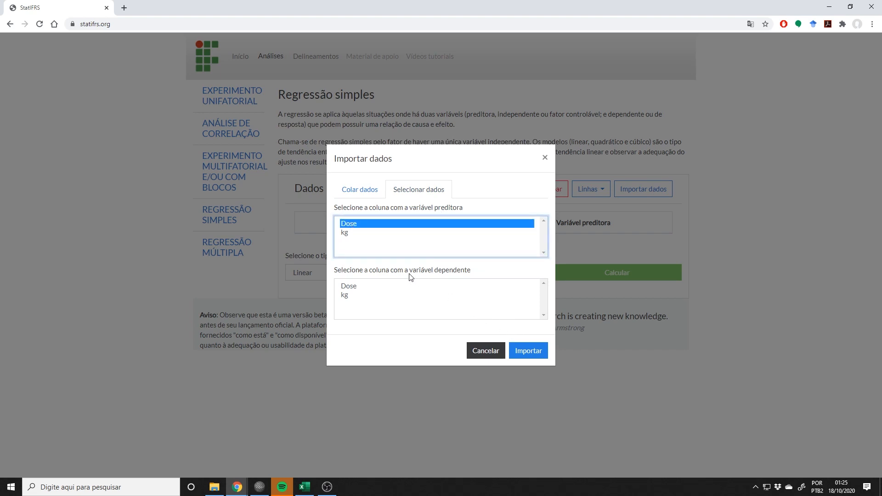
pyautogui.click(347, 297)
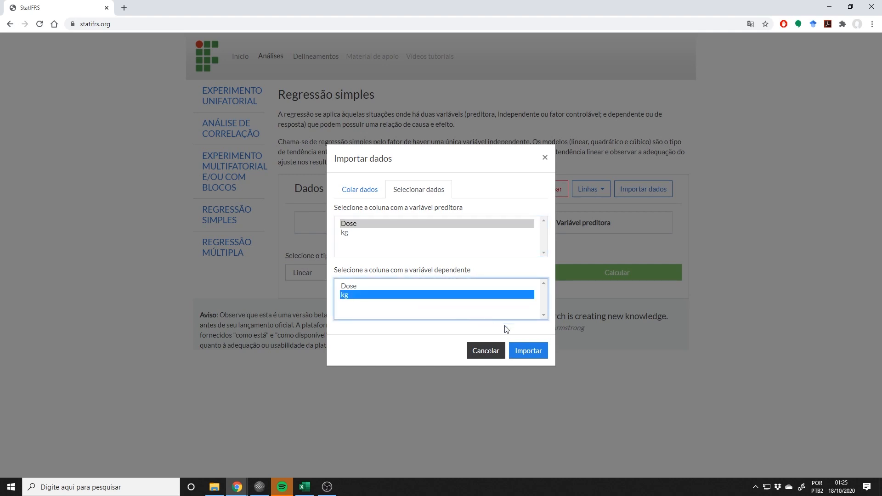
pyautogui.click(526, 351)
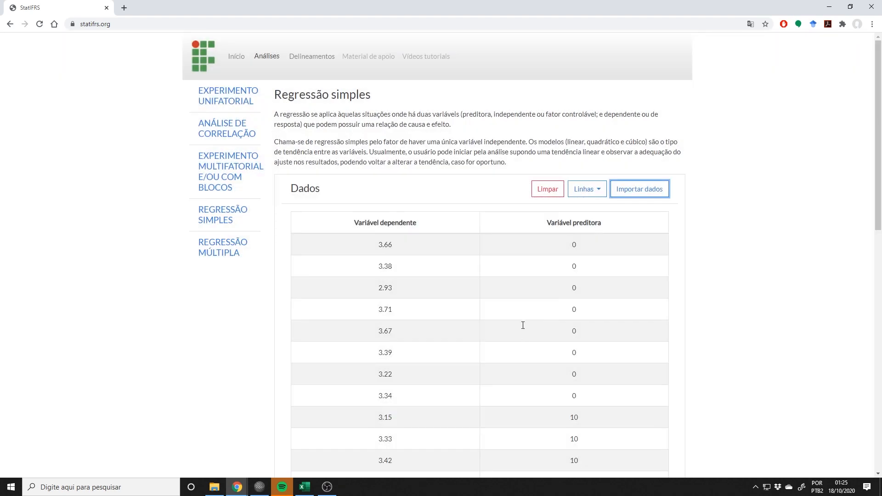
# - Review the imported dependent and predictor values in the data table
pyautogui.scroll(-2, 512, 288)
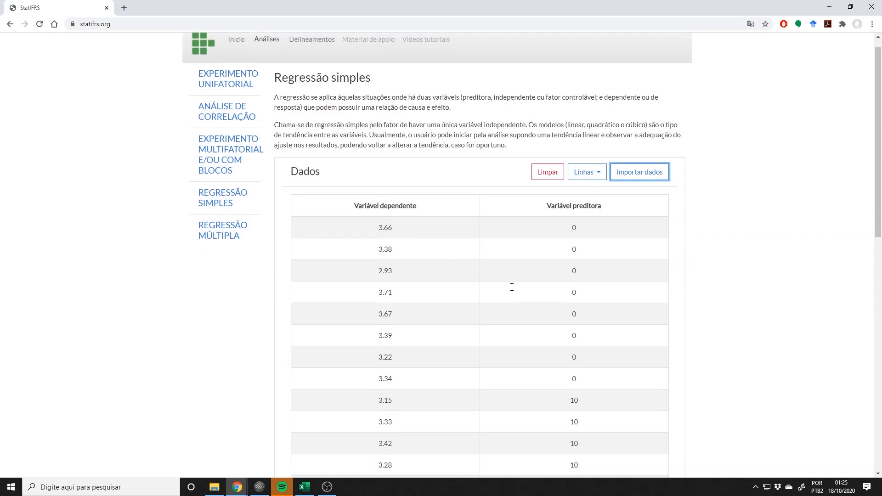
pyautogui.scroll(-10, 554, 288)
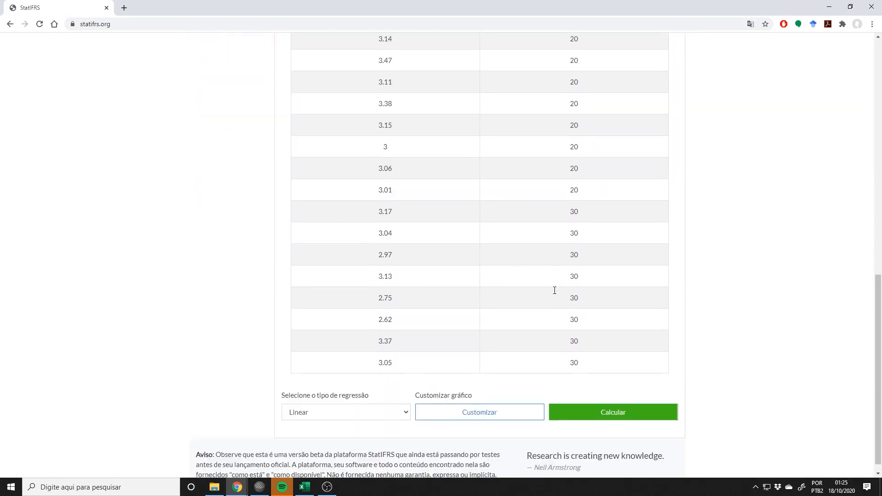
pyautogui.scroll(5, 554, 290)
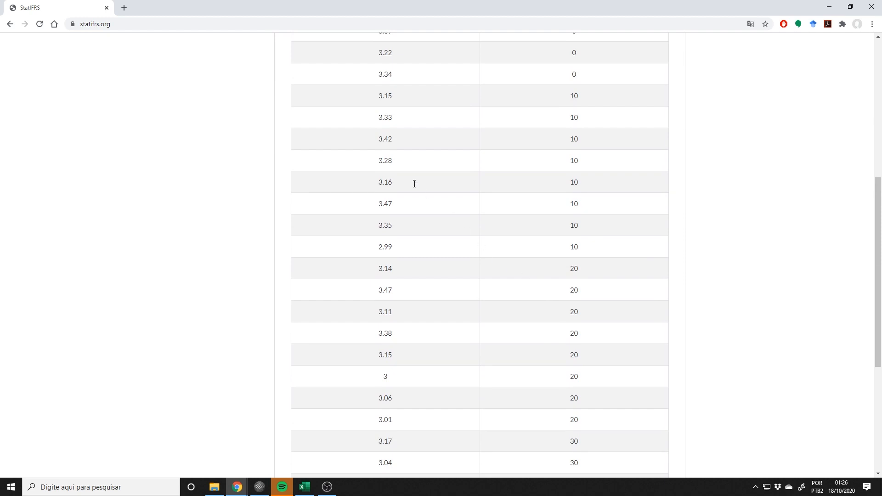
pyautogui.click(398, 164)
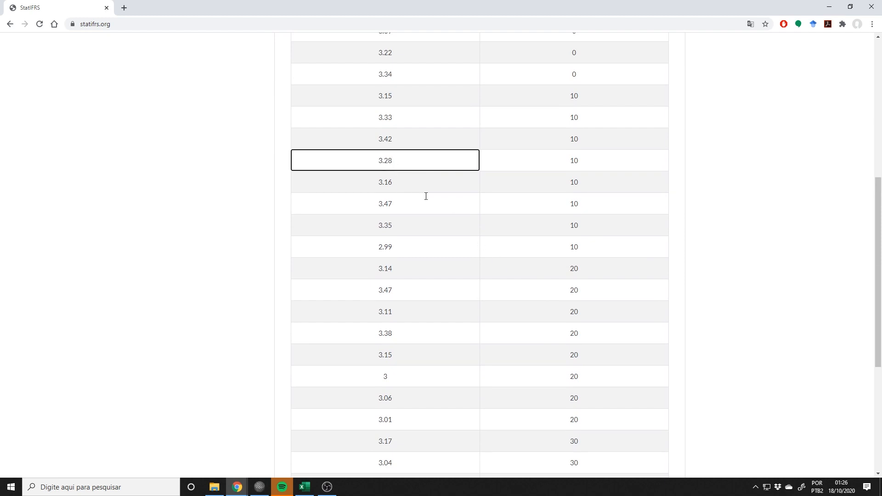
pyautogui.click(425, 181)
# - Customize the chart with title "Teste título", variable A label "Dose (%)" and variable B label "Massa (Kg)", and calculate the linear regression
pyautogui.scroll(-5, 451, 225)
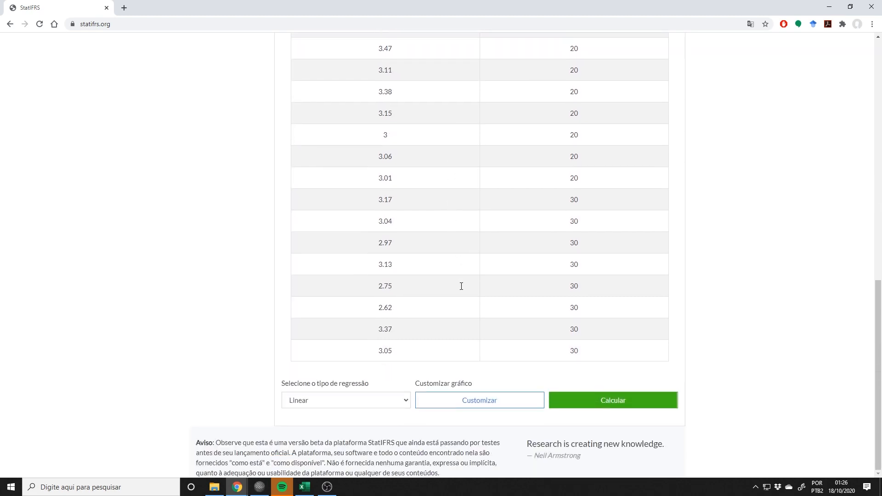
pyautogui.click(475, 395)
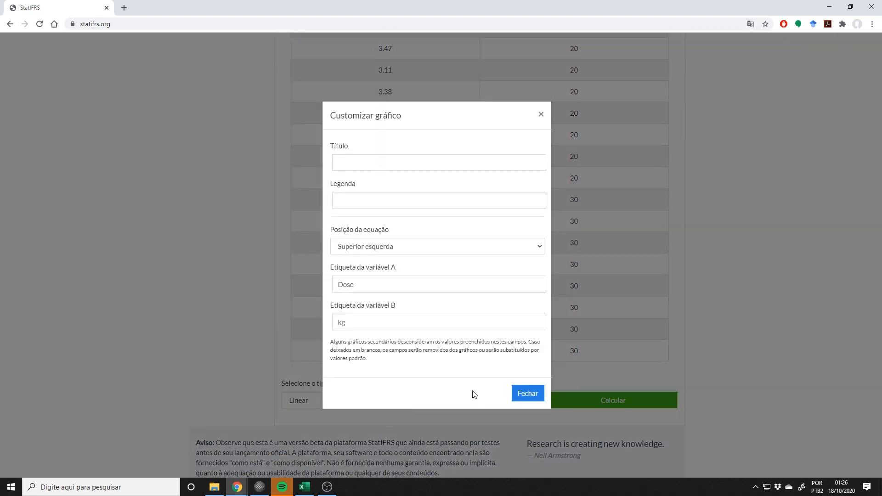
pyautogui.click(355, 322)
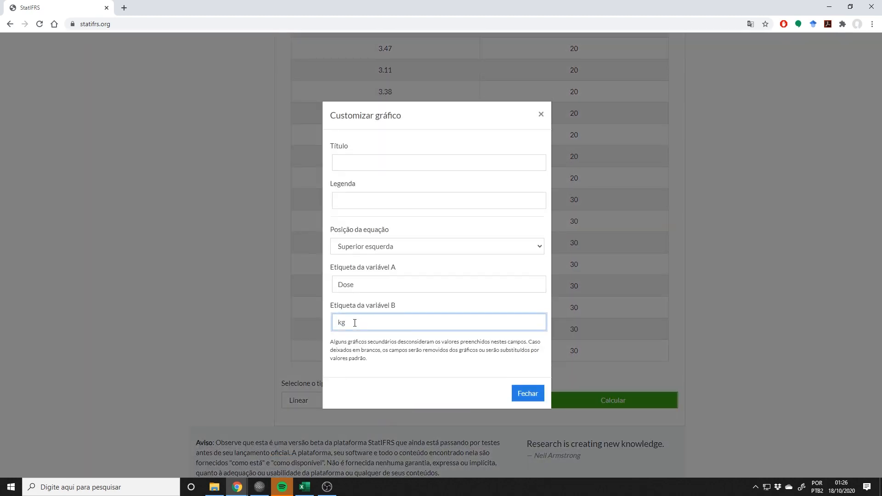
pyautogui.write('Massa (Kg')
pyautogui.click(362, 285)
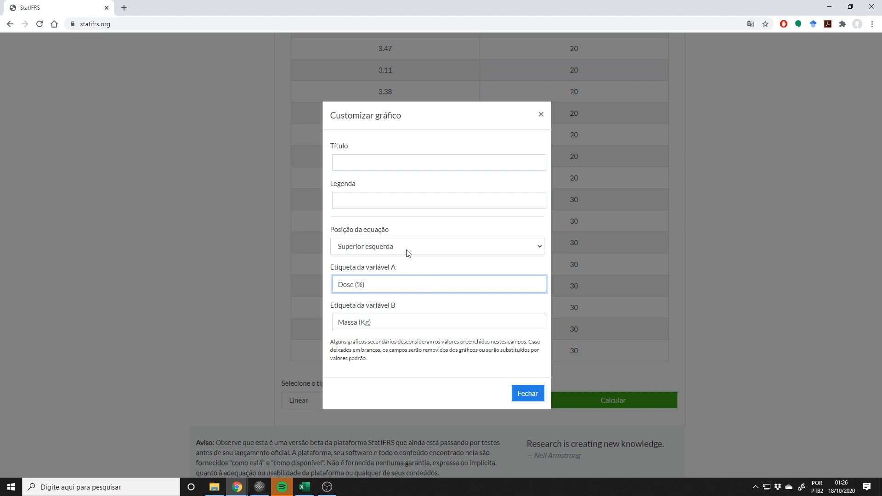
pyautogui.click(357, 161)
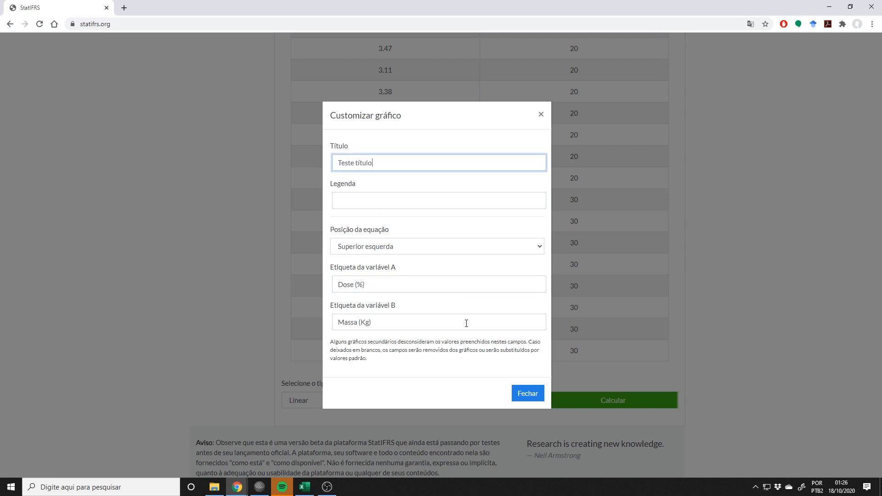
pyautogui.click(528, 393)
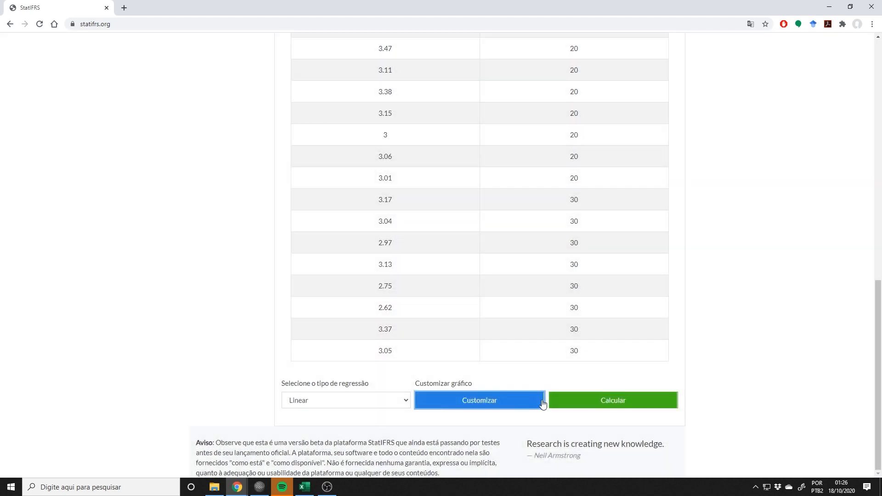
pyautogui.click(637, 407)
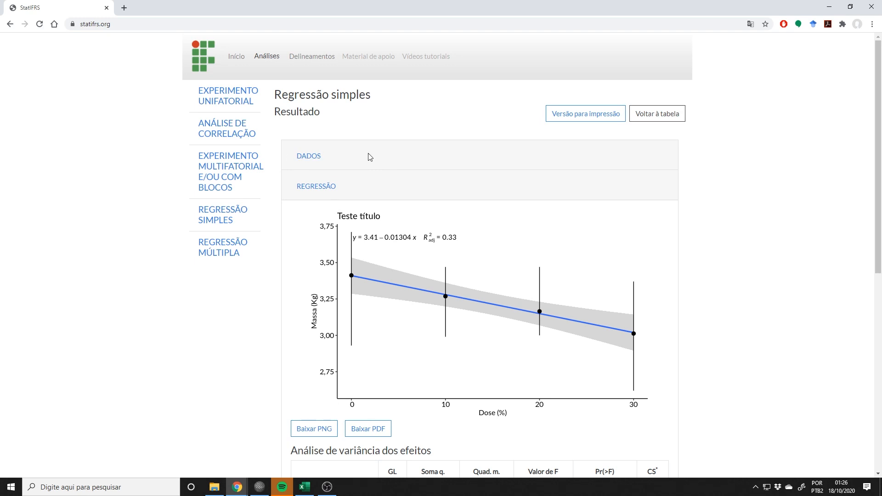
# - Examine the regression chart, the analysis of variance with the linear regression's Pr(>F) value, and the coefficients
pyautogui.scroll(-2, 370, 160)
pyautogui.scroll(-7, 370, 159)
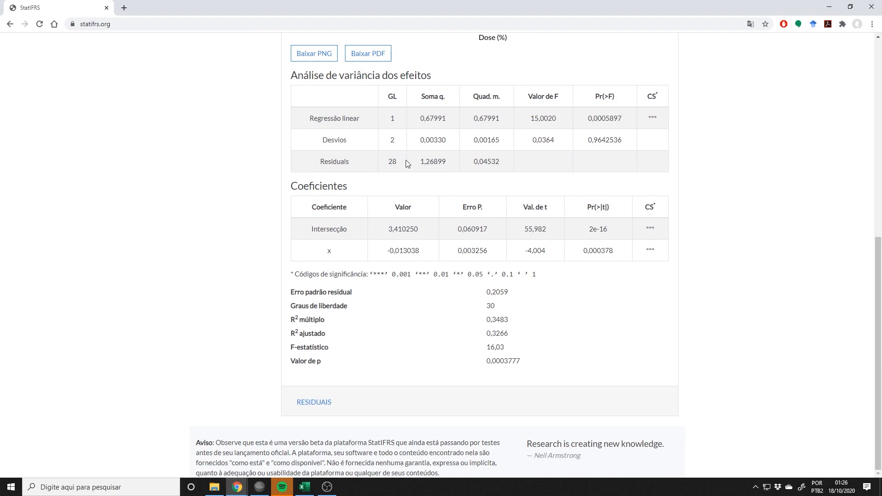
pyautogui.scroll(2, 412, 155)
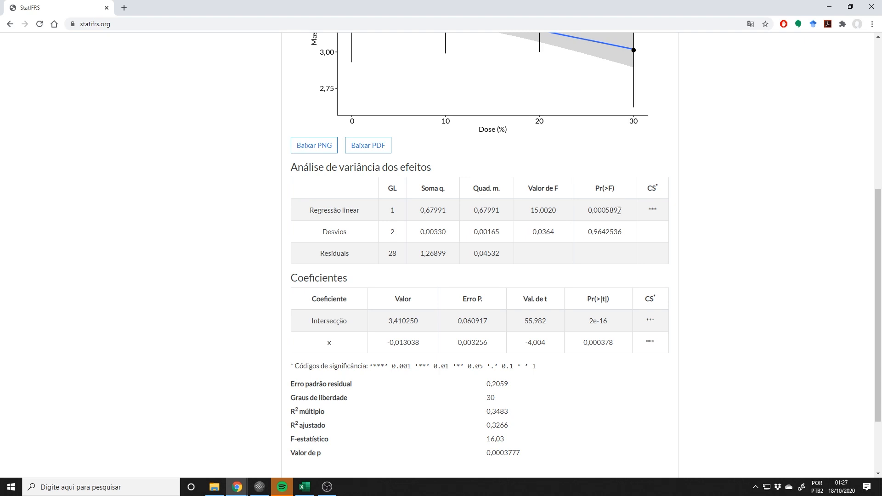
pyautogui.moveTo(621, 211); pyautogui.dragTo(586, 212)
pyautogui.scroll(2, 525, 212)
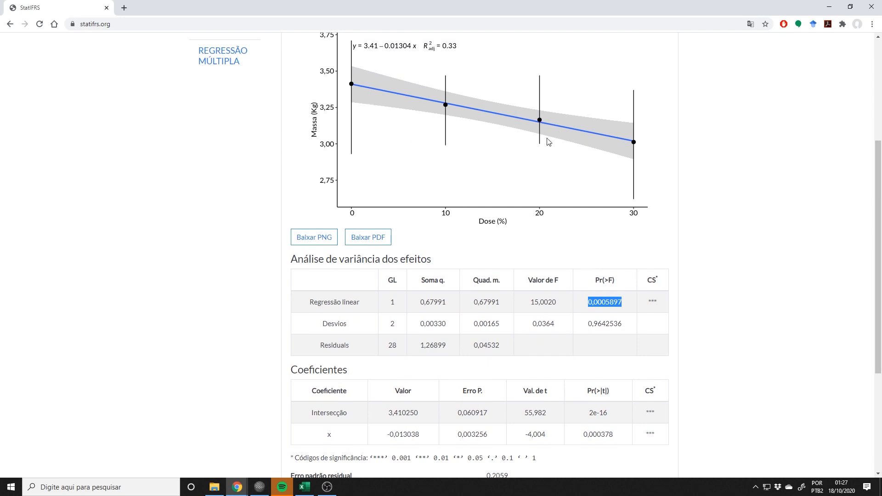
pyautogui.scroll(2, 545, 143)
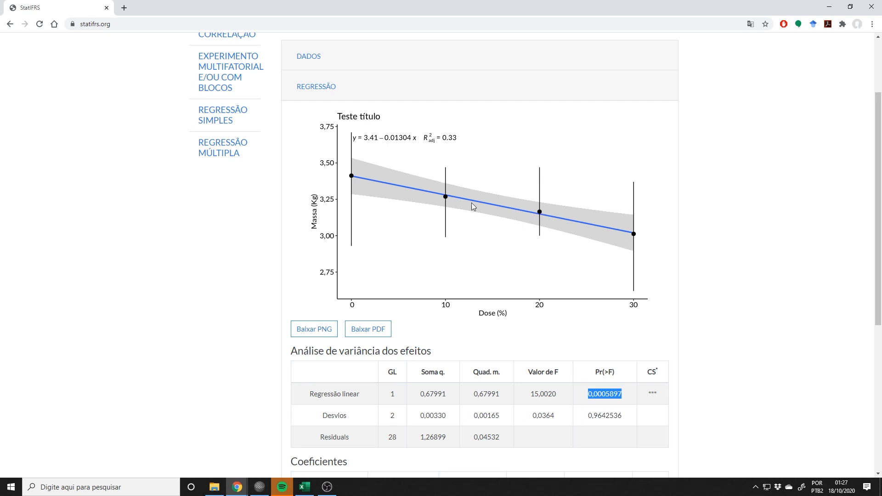
pyautogui.scroll(-5, 569, 219)
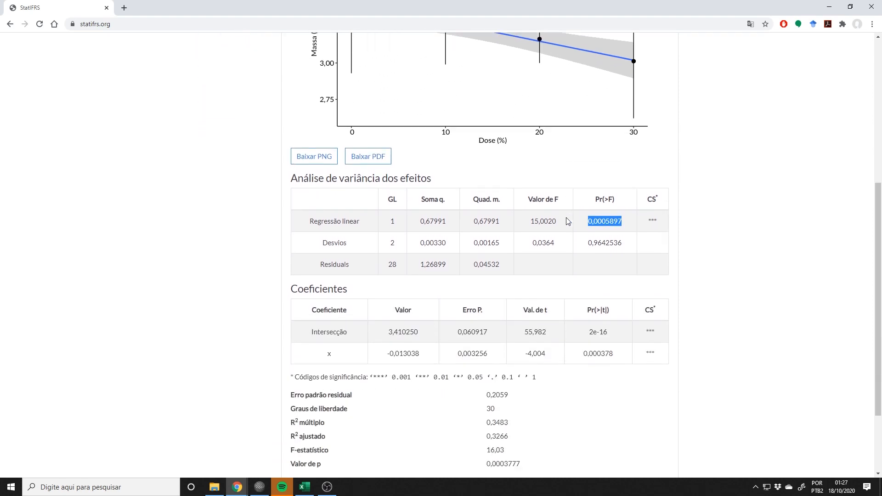
# - Review the simple regression results: the data table, the analysis of variance and coefficients, and the residual plots
pyautogui.scroll(-1, 569, 221)
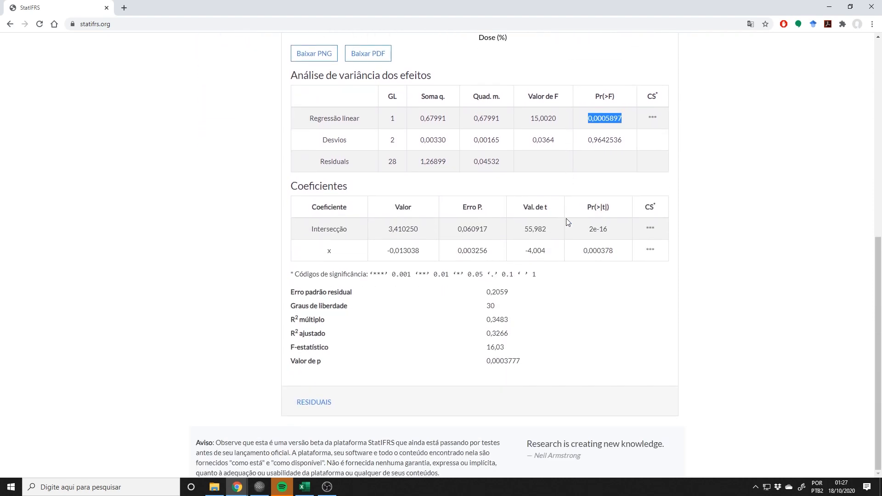
pyautogui.scroll(8, 564, 223)
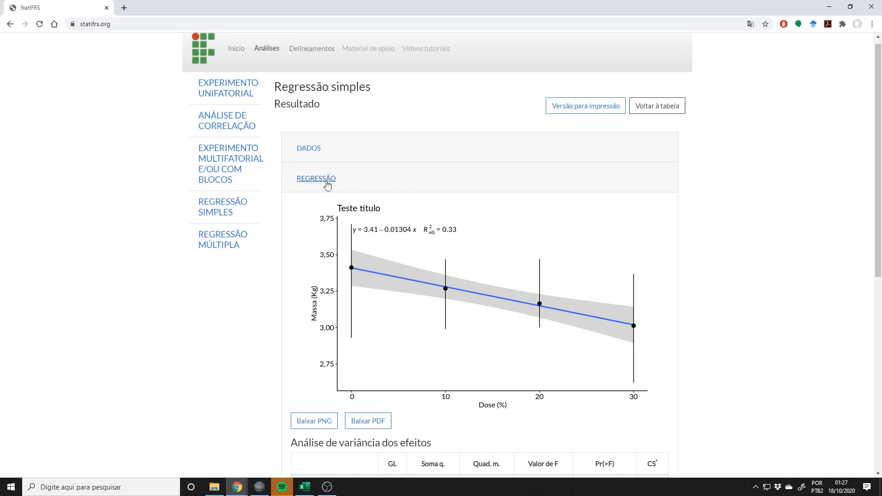
pyautogui.click(314, 154)
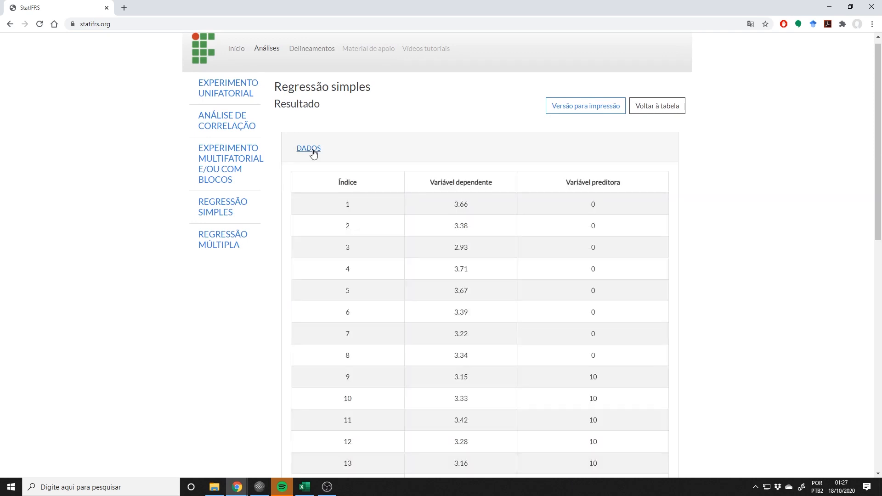
pyautogui.click(309, 152)
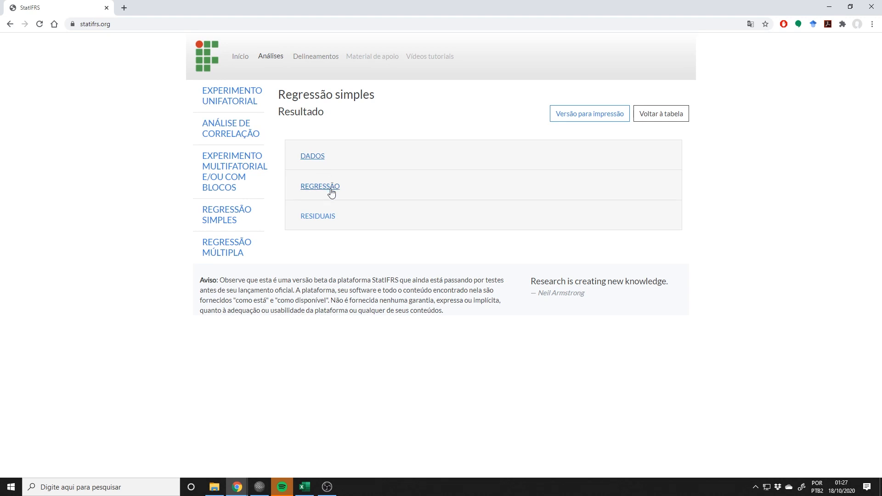
pyautogui.click(327, 186)
pyautogui.scroll(-7, 402, 222)
pyautogui.scroll(-2, 403, 221)
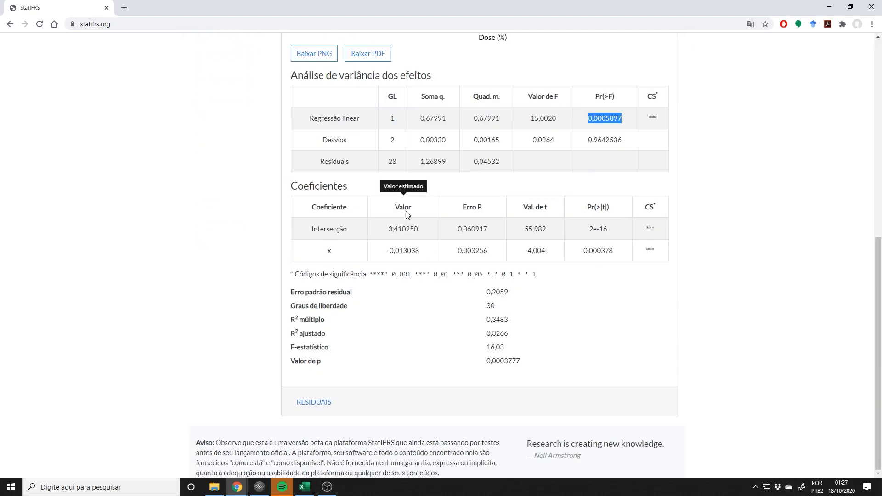
pyautogui.click(627, 125)
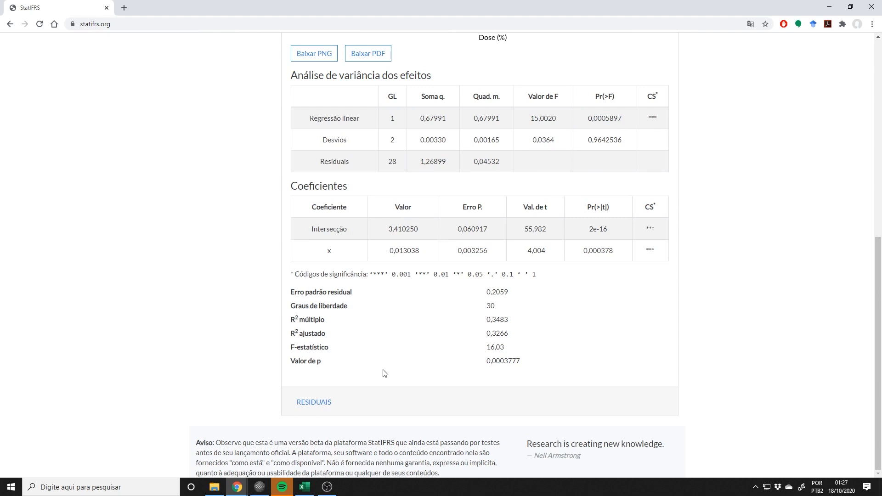
pyautogui.click(321, 402)
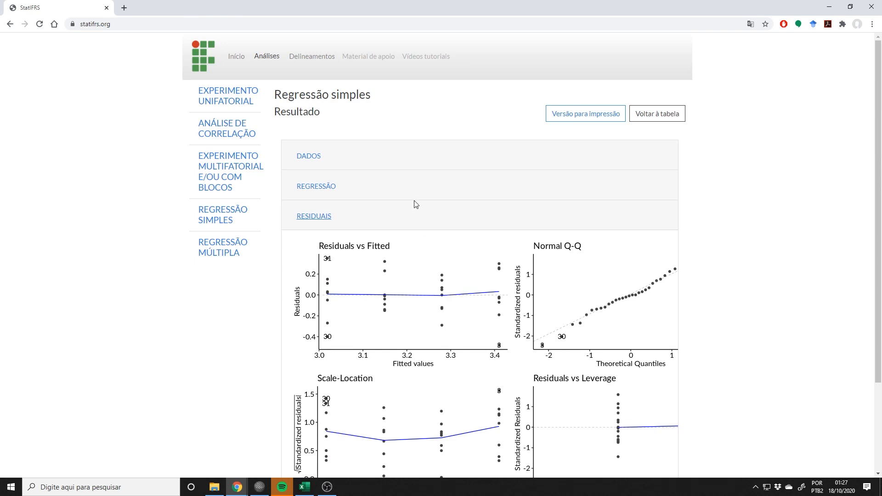
# - Start a single-factor experiment analysis and paste the copied Dose and kg data, with its header row, for import
pyautogui.click(235, 102)
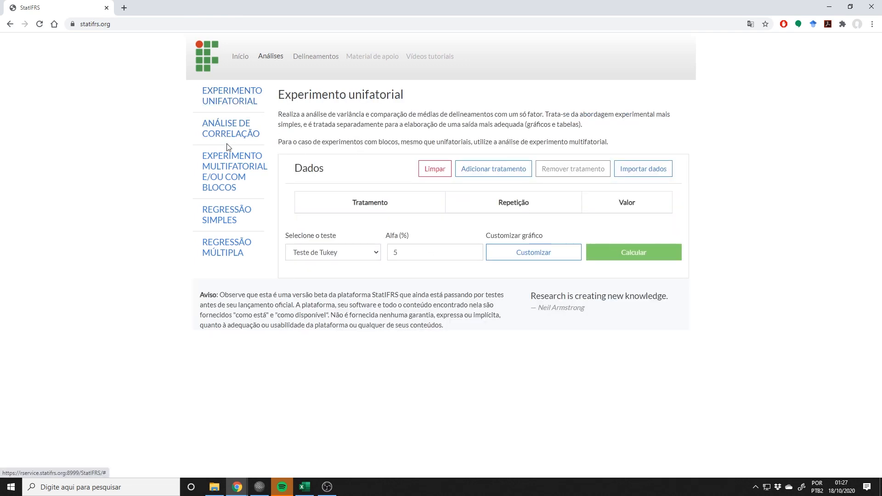
pyautogui.click(643, 169)
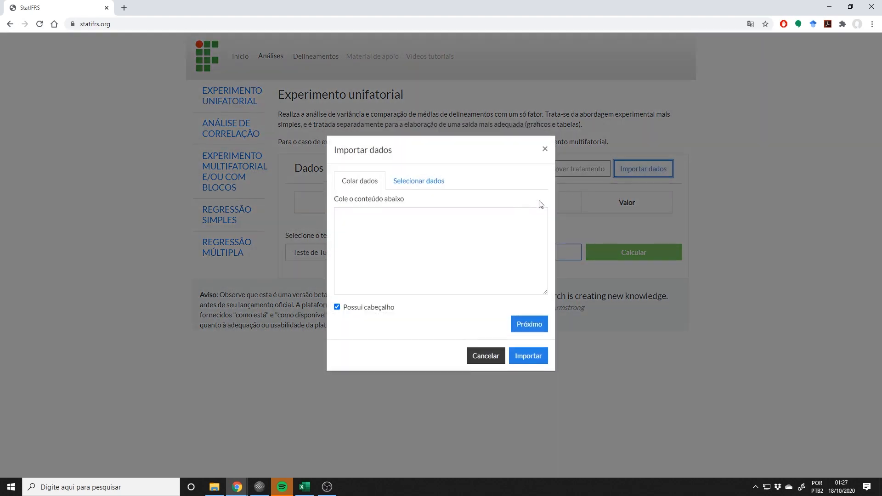
pyautogui.click(444, 223)
pyautogui.hotkey('ctrl', 'v')
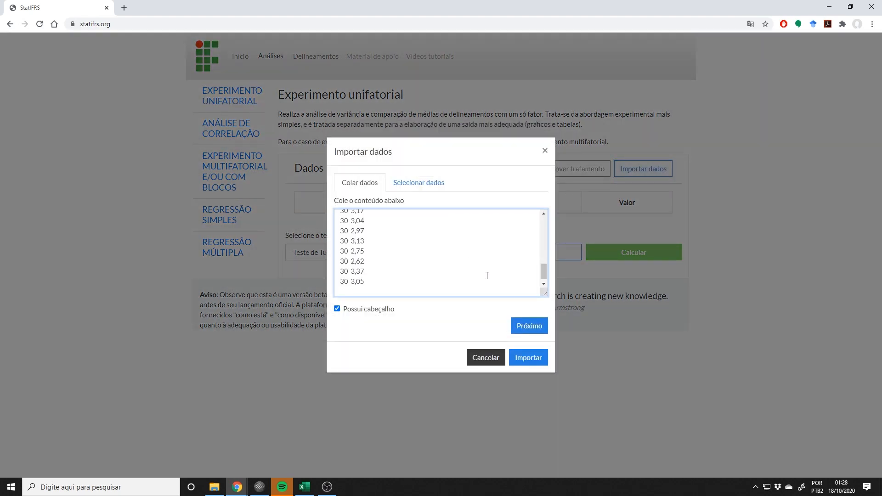
pyautogui.click(526, 326)
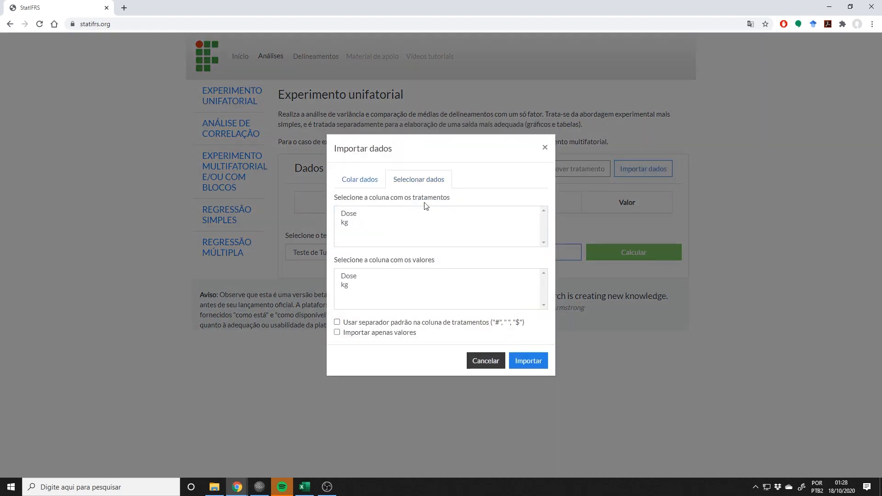
# - Assign Dose as the treatments column and kg as the values column, and import the data
pyautogui.click(347, 216)
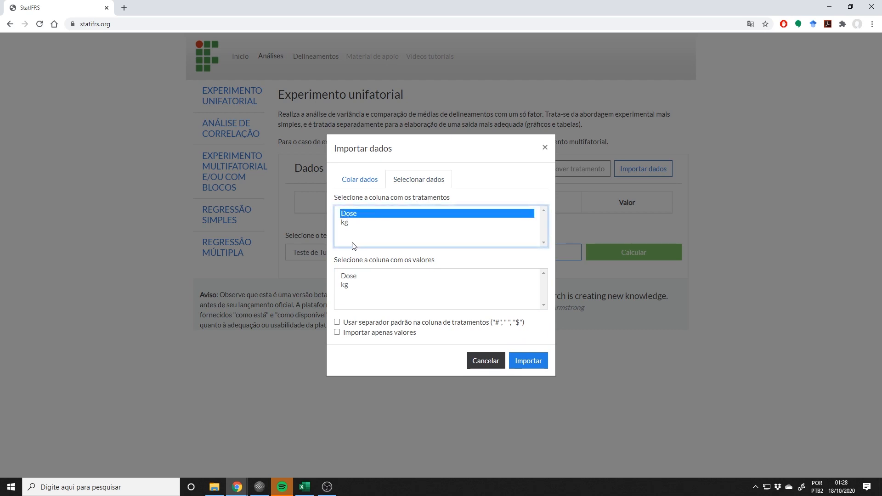
pyautogui.click(347, 285)
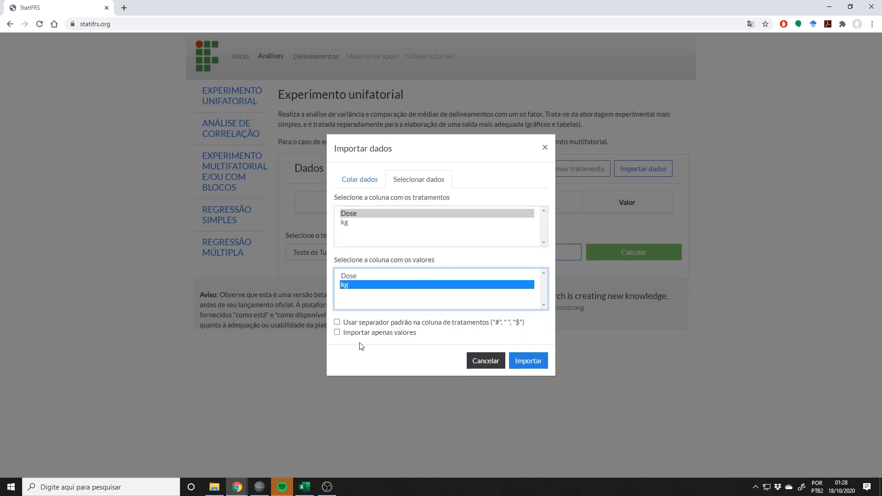
pyautogui.click(519, 361)
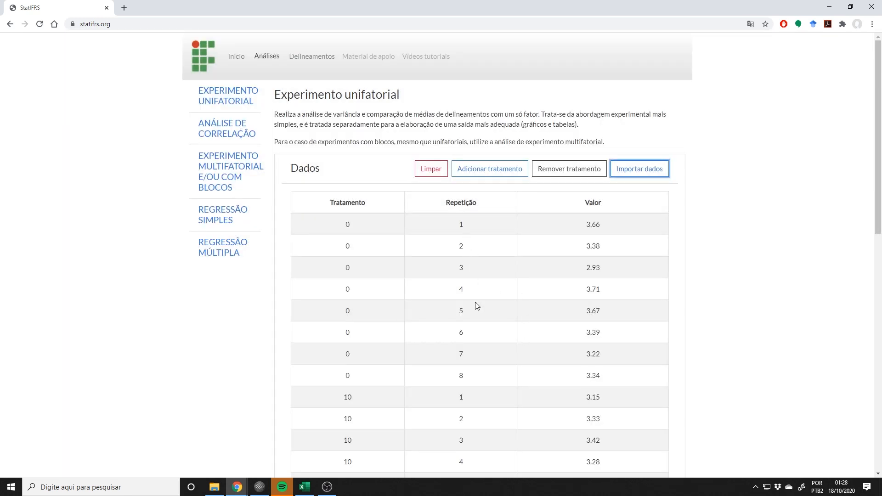
# - Check the chart's Dose and kg axis labels and calculate the single-factor analysis using the Tukey test with alpha 5%
pyautogui.scroll(-12, 475, 302)
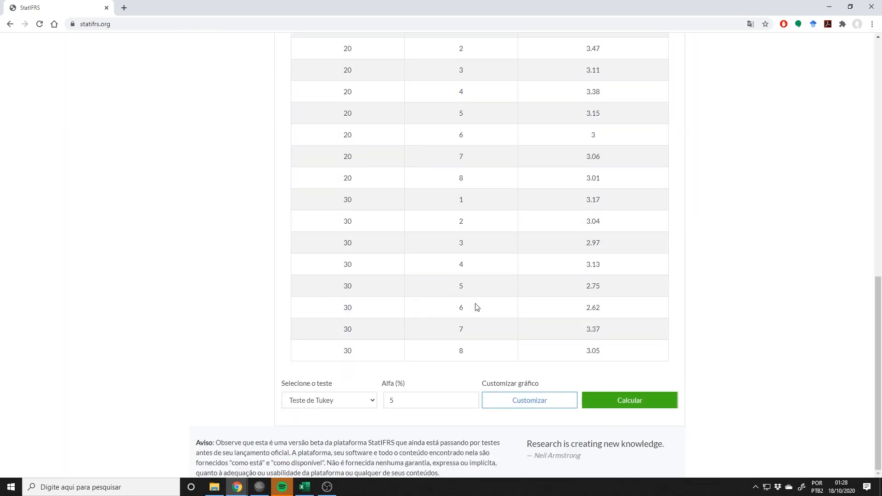
pyautogui.click(511, 401)
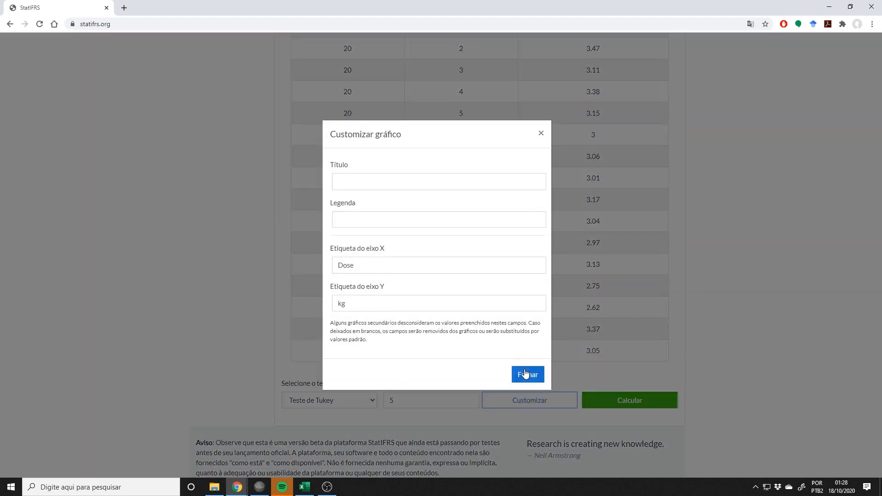
pyautogui.click(525, 375)
pyautogui.click(611, 399)
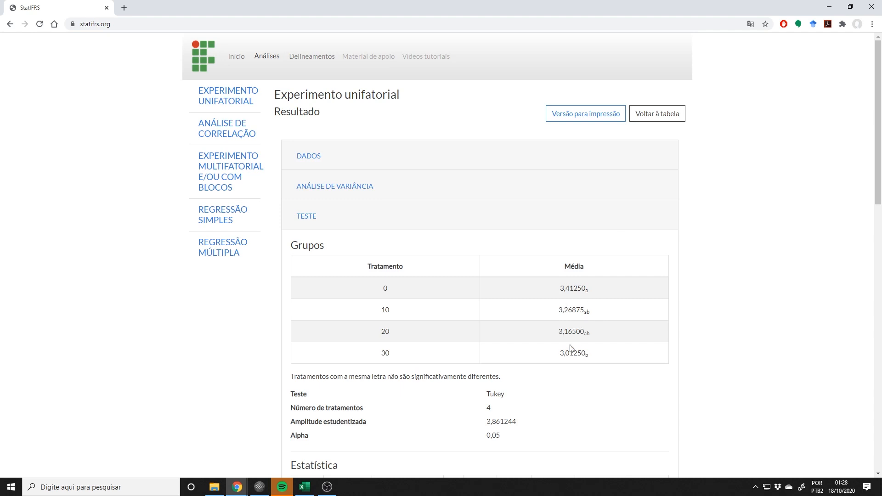
# - Examine the Tukey group means, the treatment statistics, the boxplots and the Q-Q plots of the single-factor results
pyautogui.scroll(-5, 557, 346)
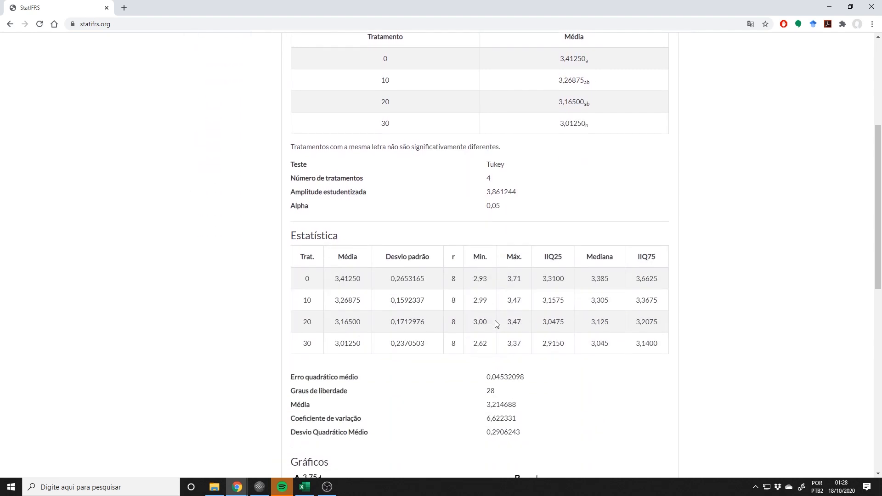
pyautogui.scroll(-6, 495, 322)
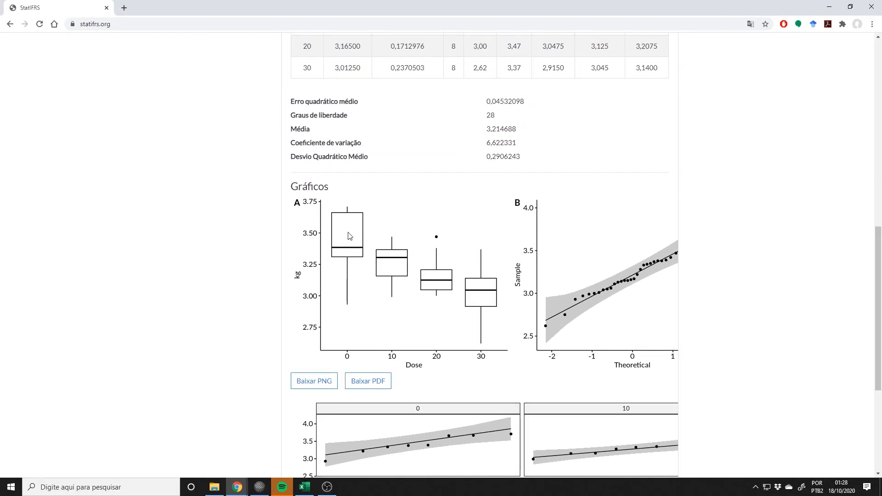
pyautogui.scroll(10, 386, 252)
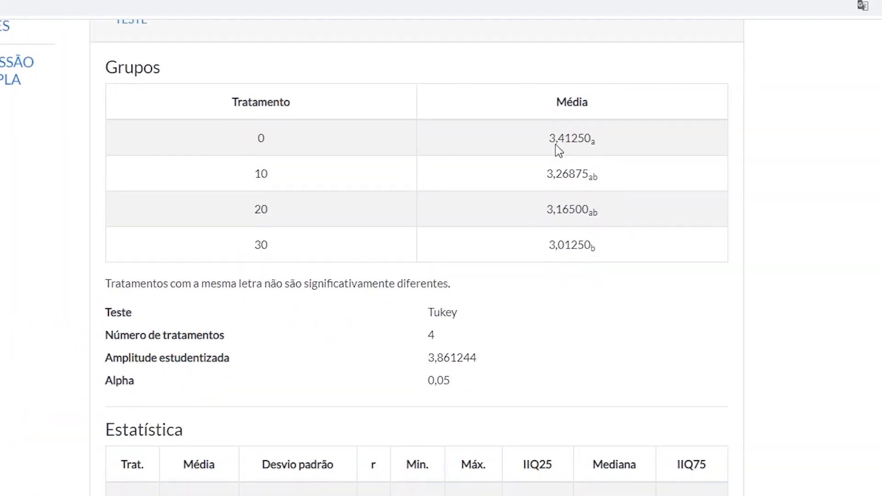
pyautogui.scroll(-6, 576, 135)
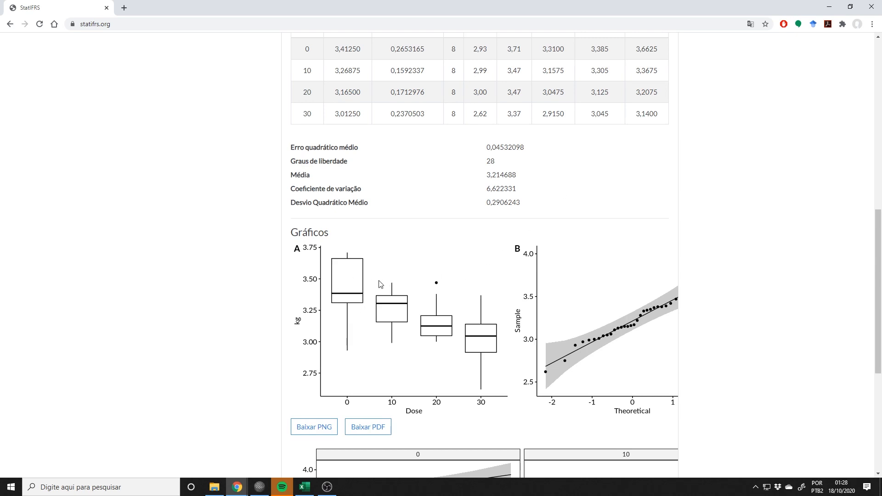
pyautogui.scroll(-3, 495, 327)
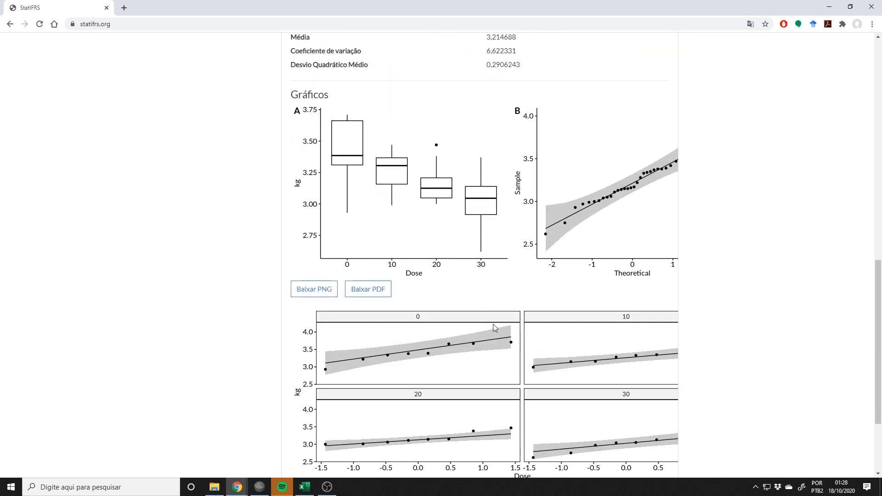
pyautogui.scroll(-3, 495, 327)
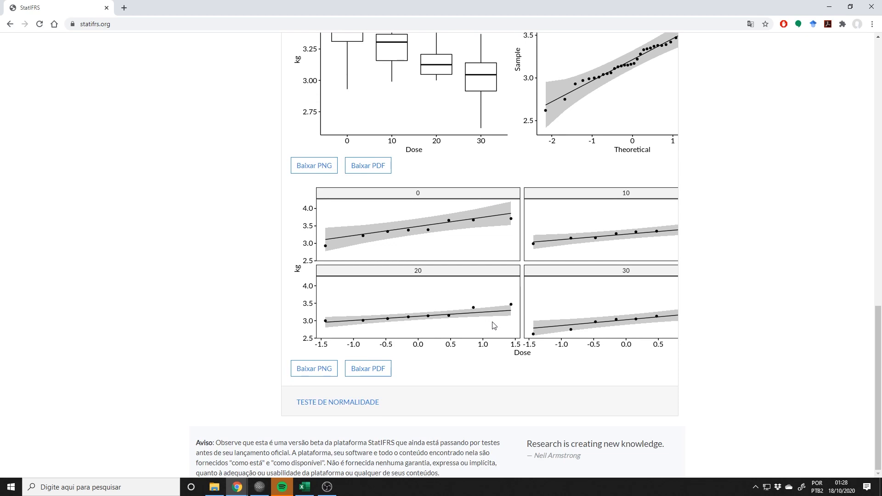
pyautogui.scroll(2, 493, 324)
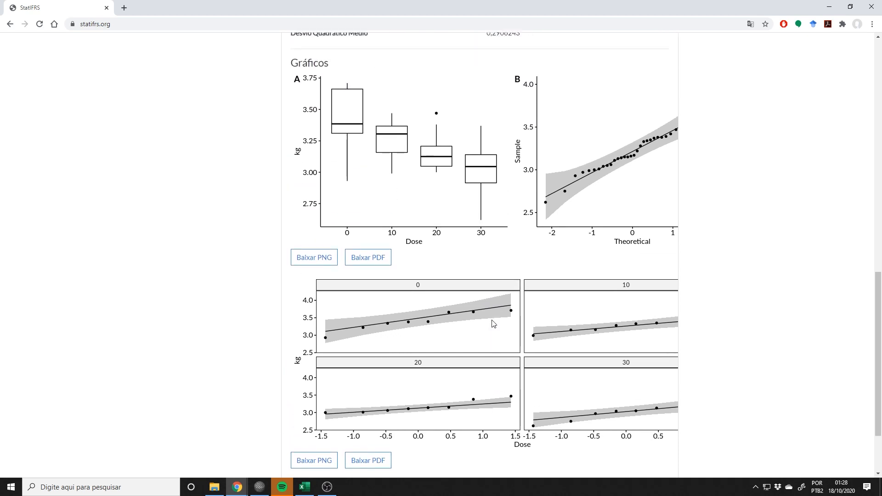
pyautogui.scroll(-2, 492, 324)
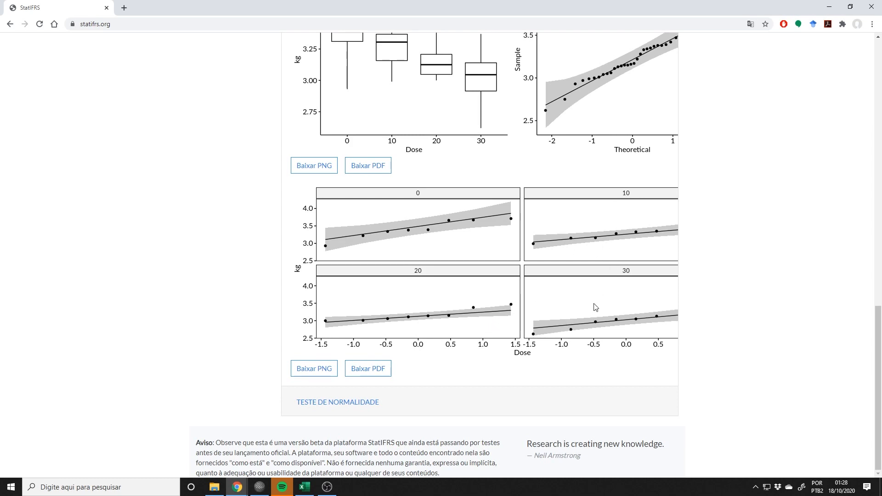
pyautogui.scroll(7, 652, 276)
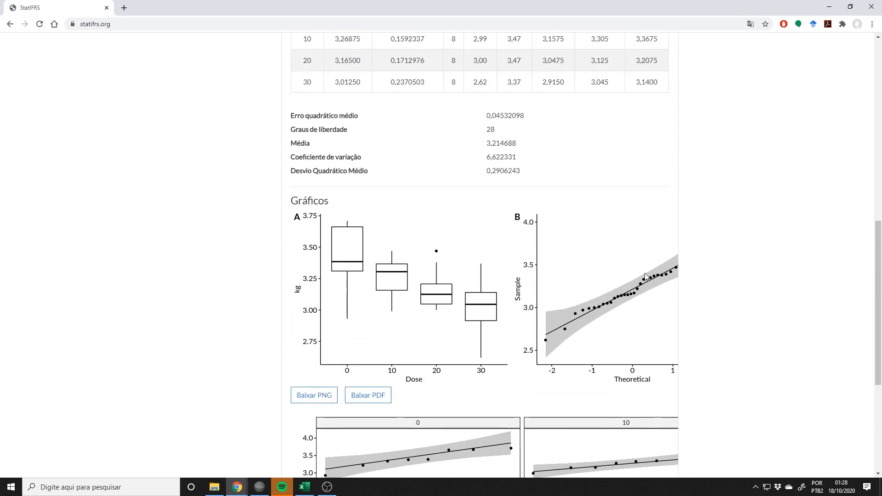
pyautogui.scroll(3, 646, 276)
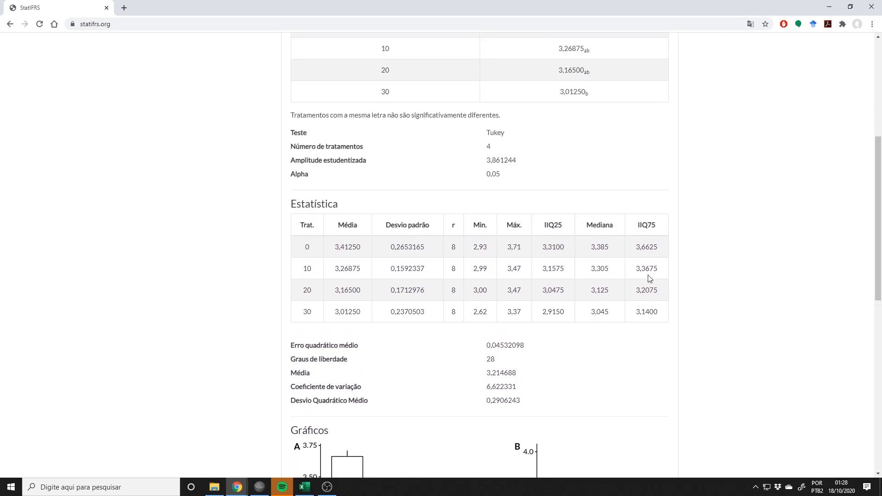
pyautogui.scroll(-5, 649, 279)
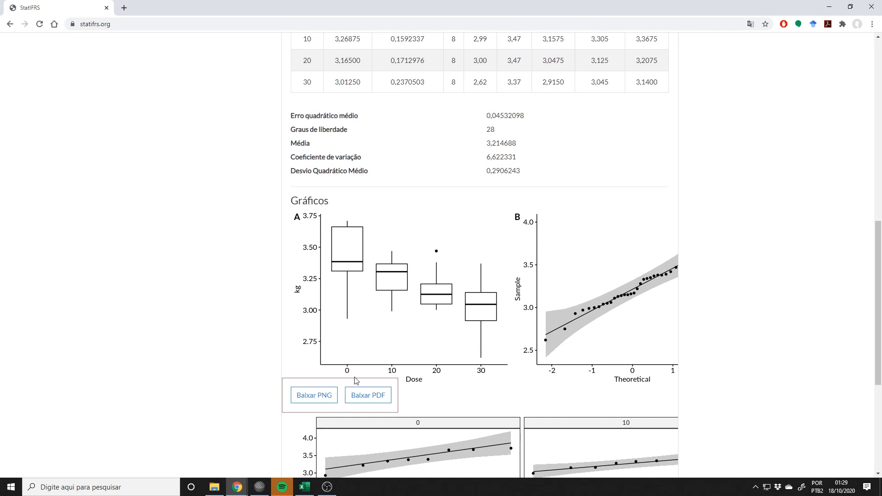
# - Get the boxplot and Q-Q chart as a PNG image, and display the Shapiro-Wilk normality test in the results
pyautogui.click(315, 395)
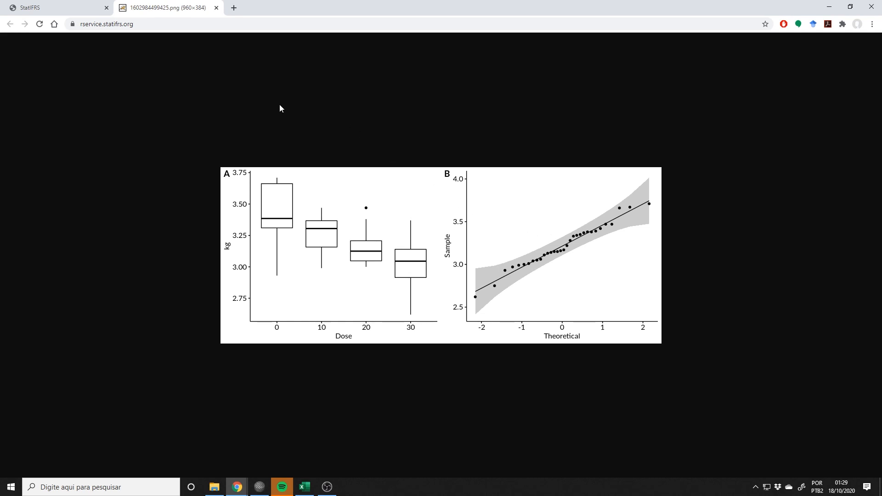
pyautogui.click(49, 8)
pyautogui.scroll(-5, 363, 262)
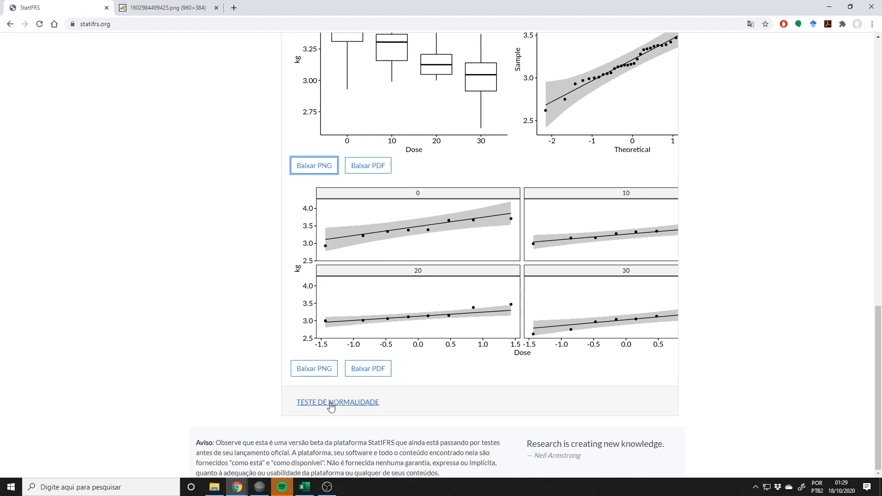
pyautogui.click(330, 403)
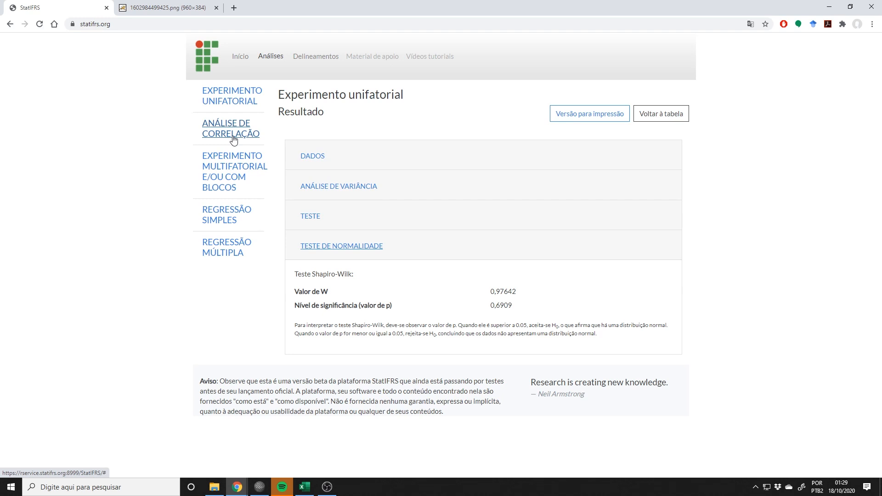
# - Revisit the simple regression data page and open the StatIFRS home page
pyautogui.click(220, 215)
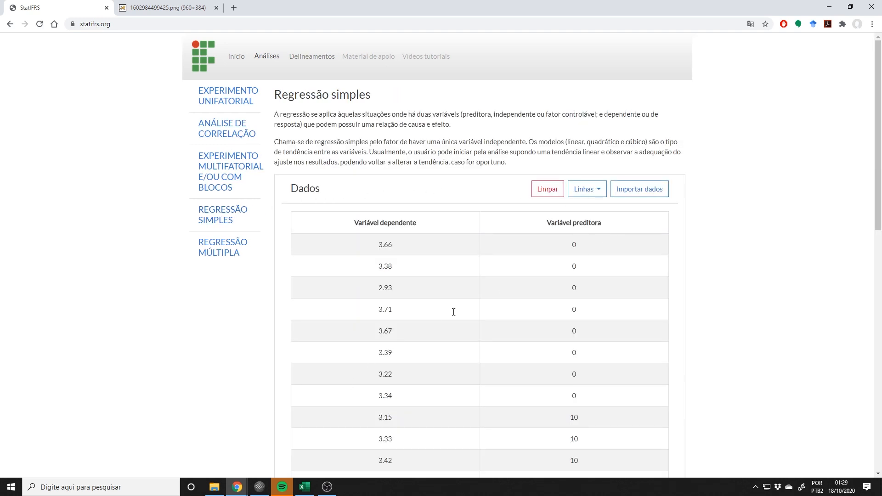
pyautogui.click(236, 56)
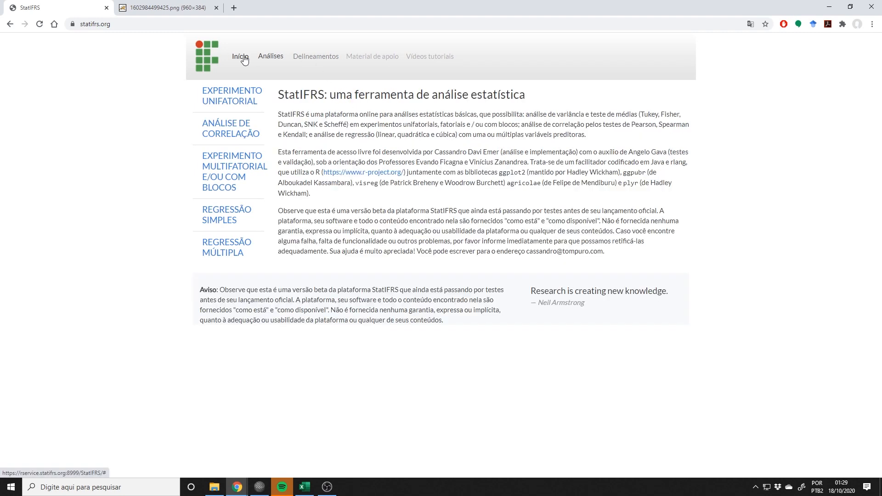